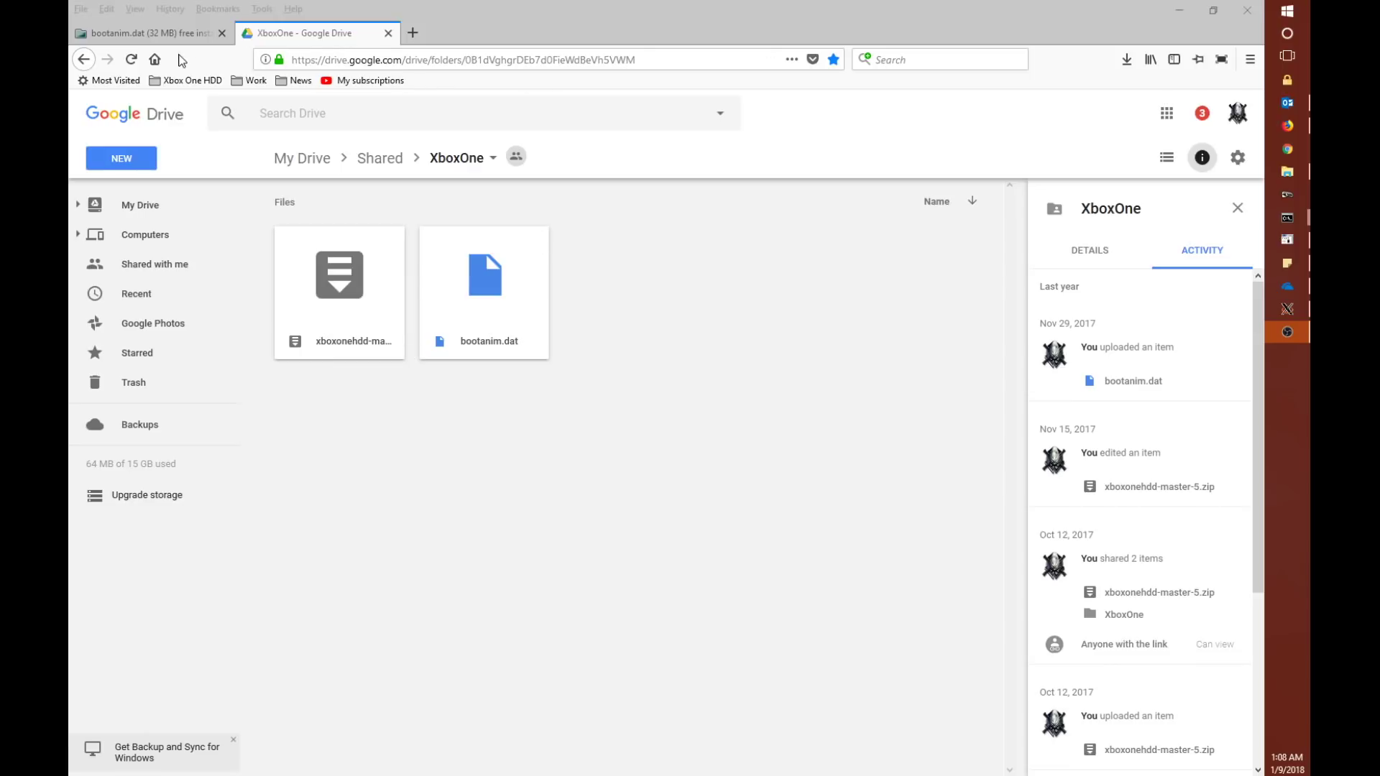
Request the bootanim.dat download from its FileTrip page and cancel the save prompt
click(162, 35)
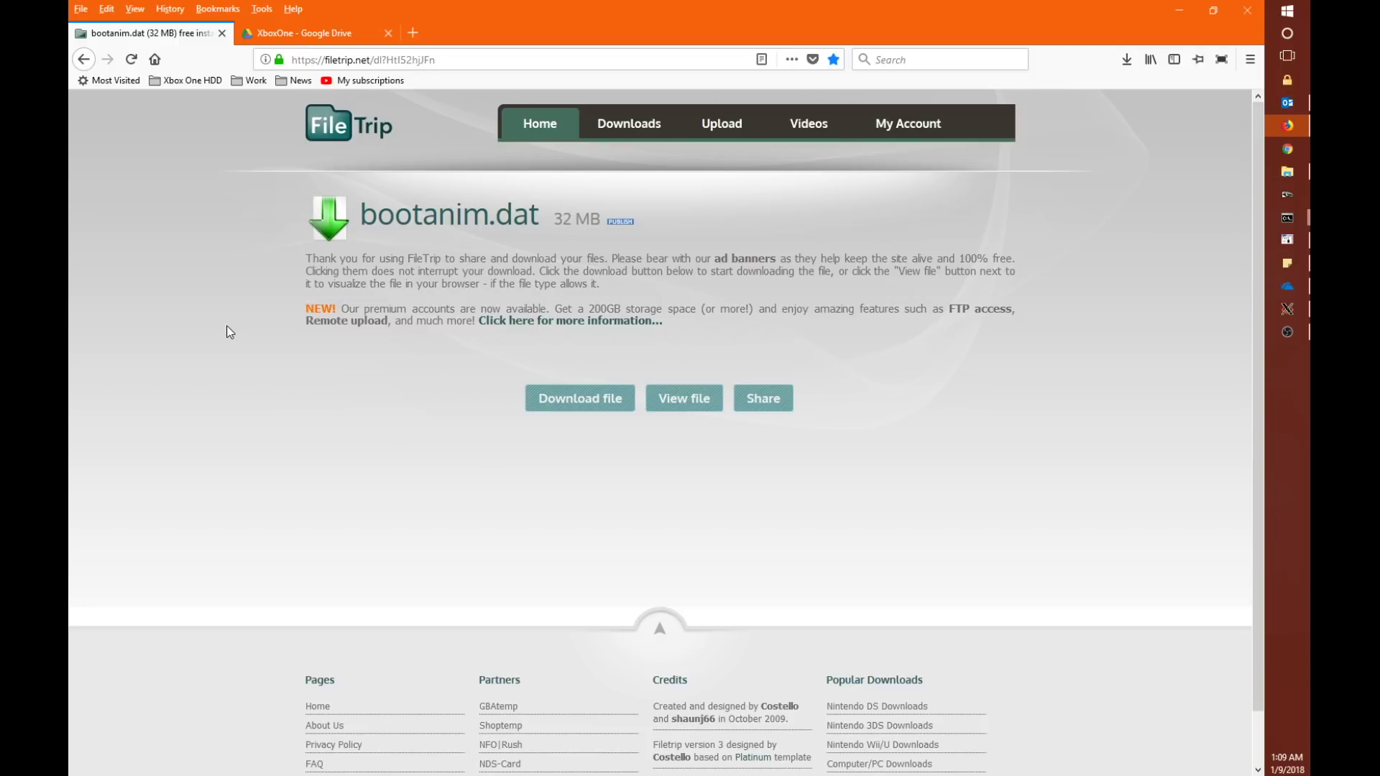
click(565, 406)
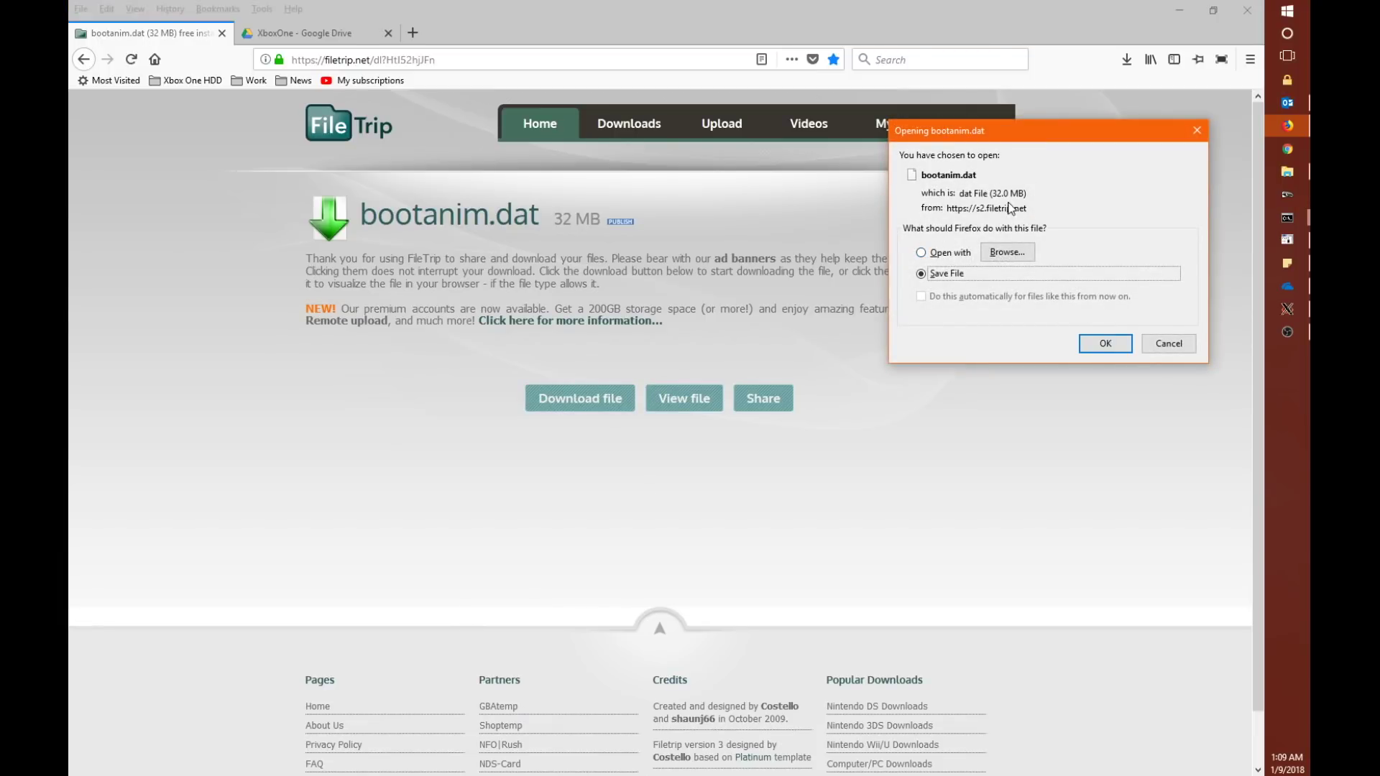
click(1164, 344)
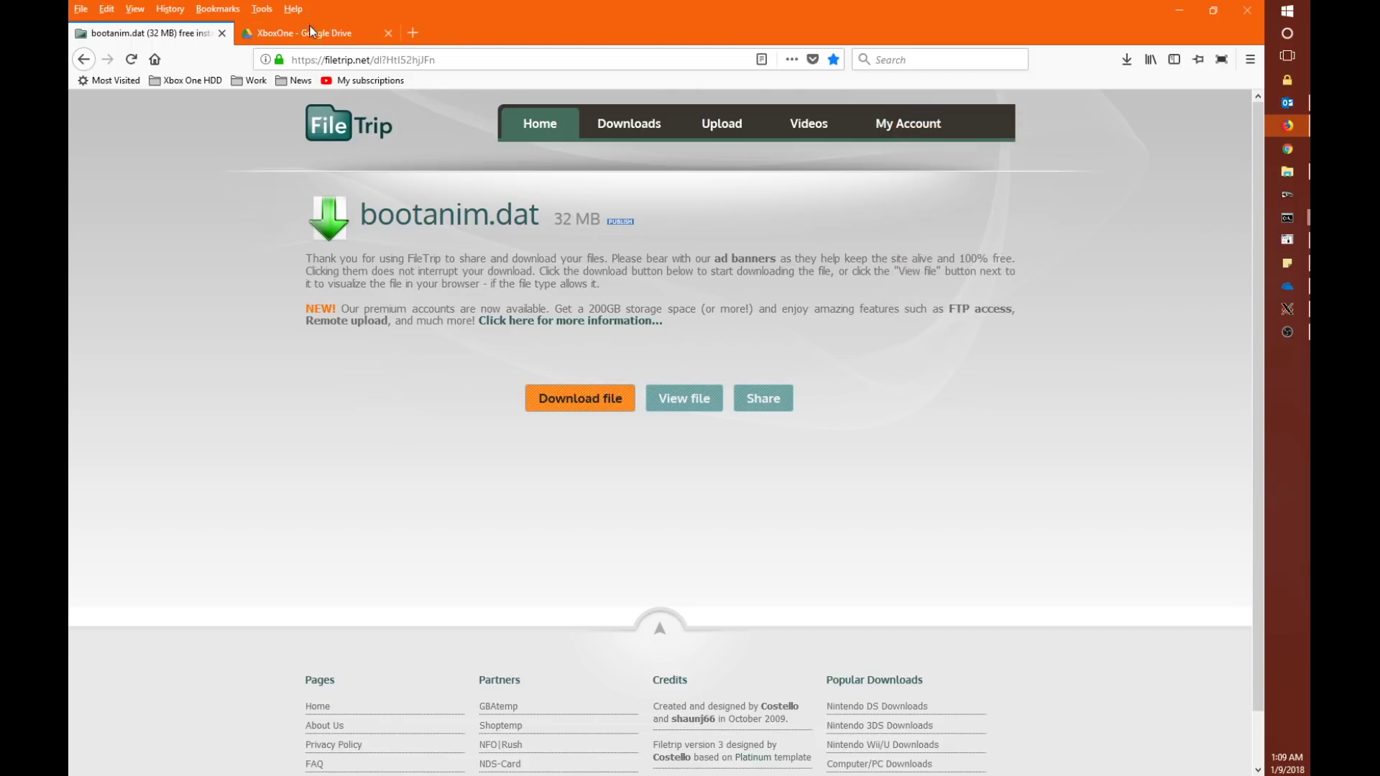
Request the download of bootanim.dat from the XboxOne folder in Google Drive and cancel the save prompt
click(311, 32)
right_click(481, 321)
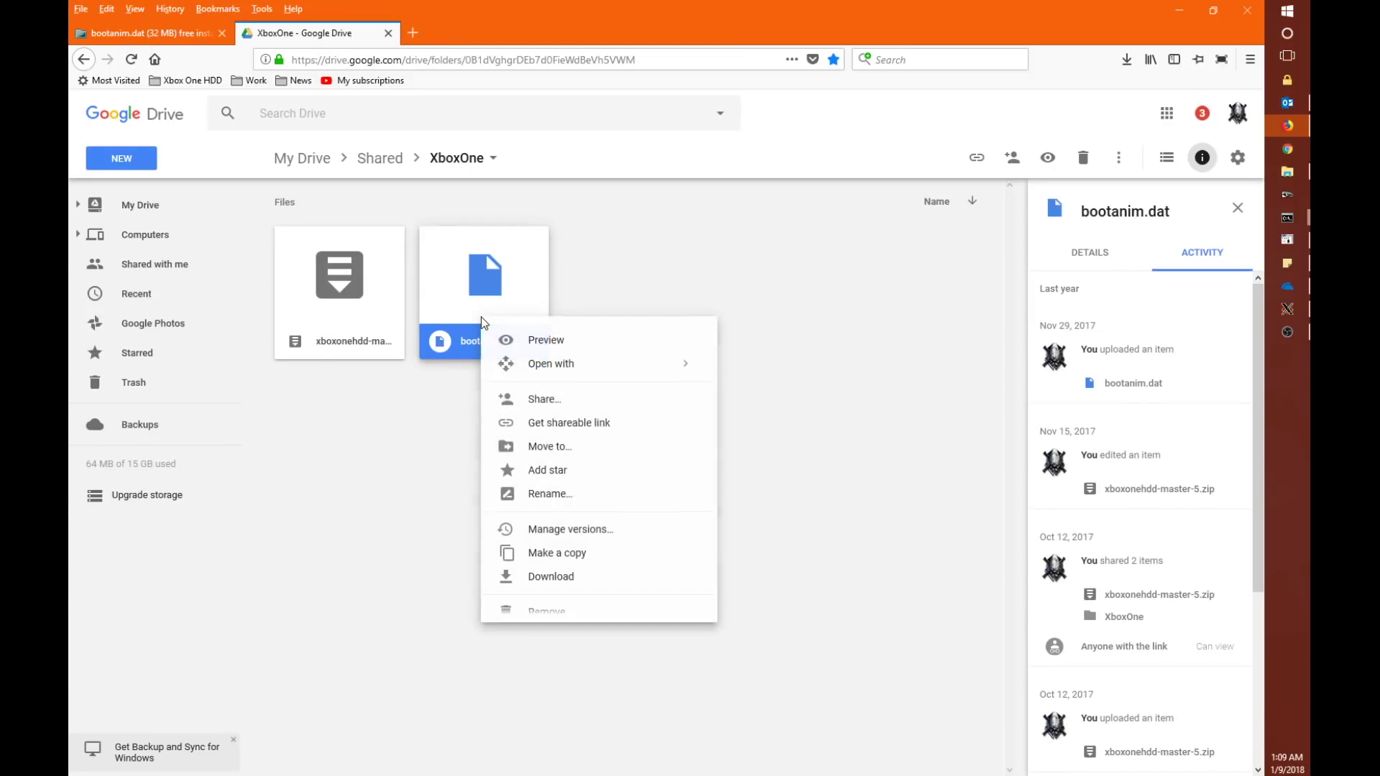
right_click(462, 344)
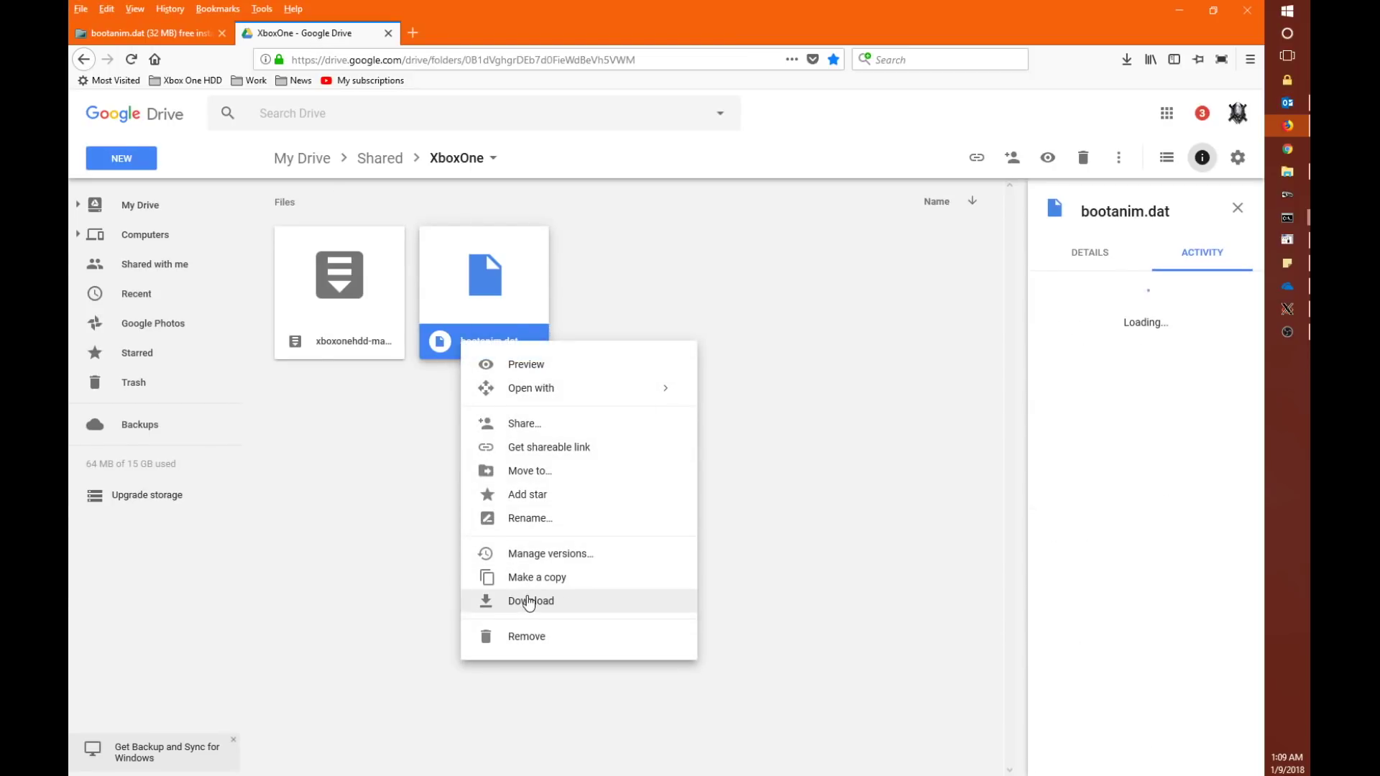
click(527, 601)
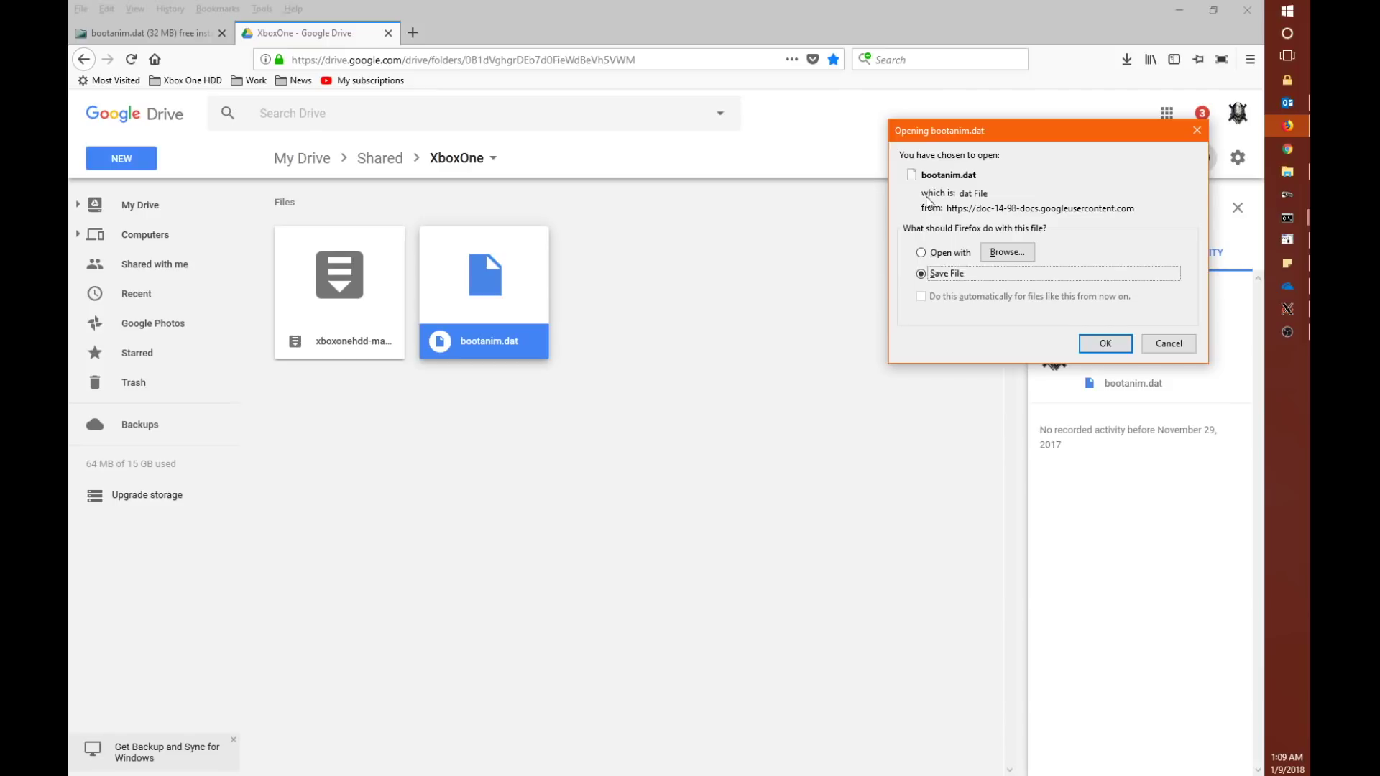
click(1167, 344)
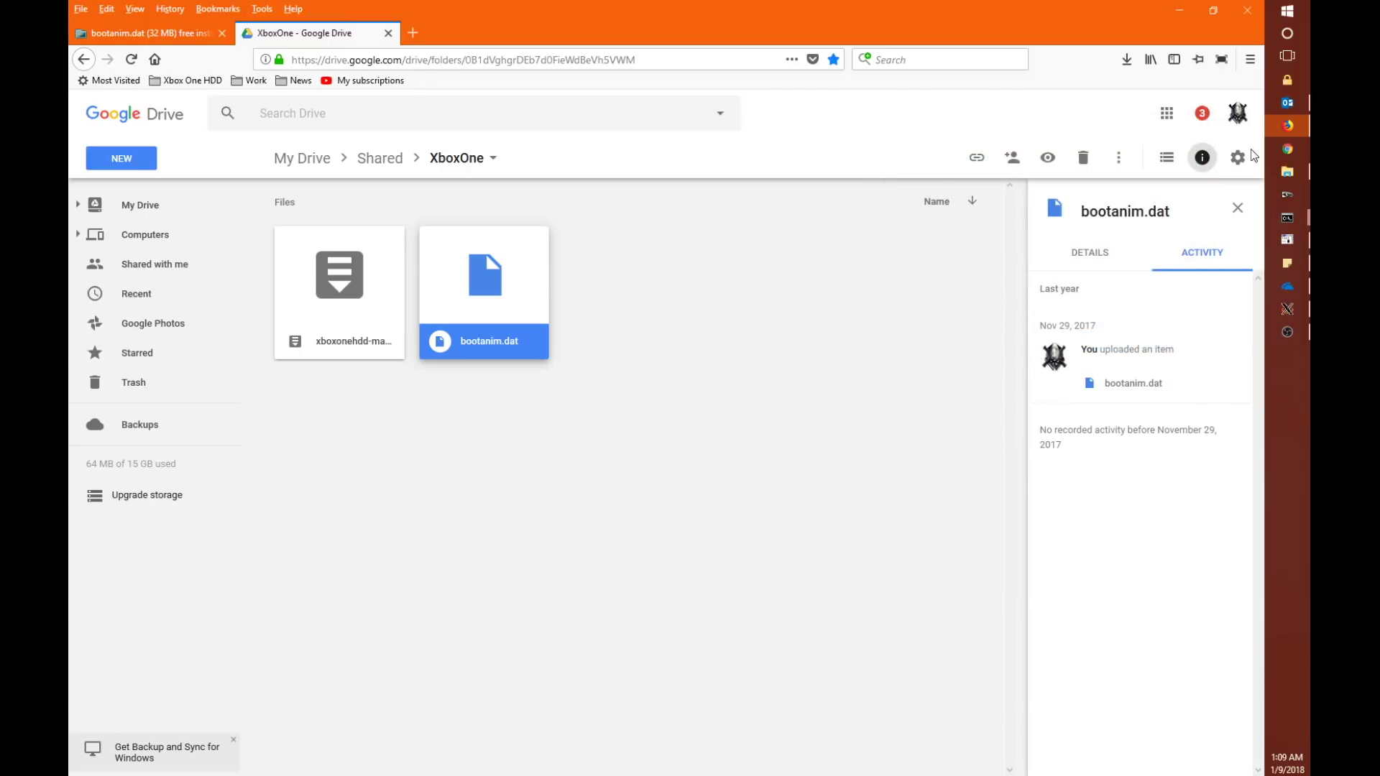
Switch to File Explorer and copy bootanim.dat from the Downloads folder
click(1289, 173)
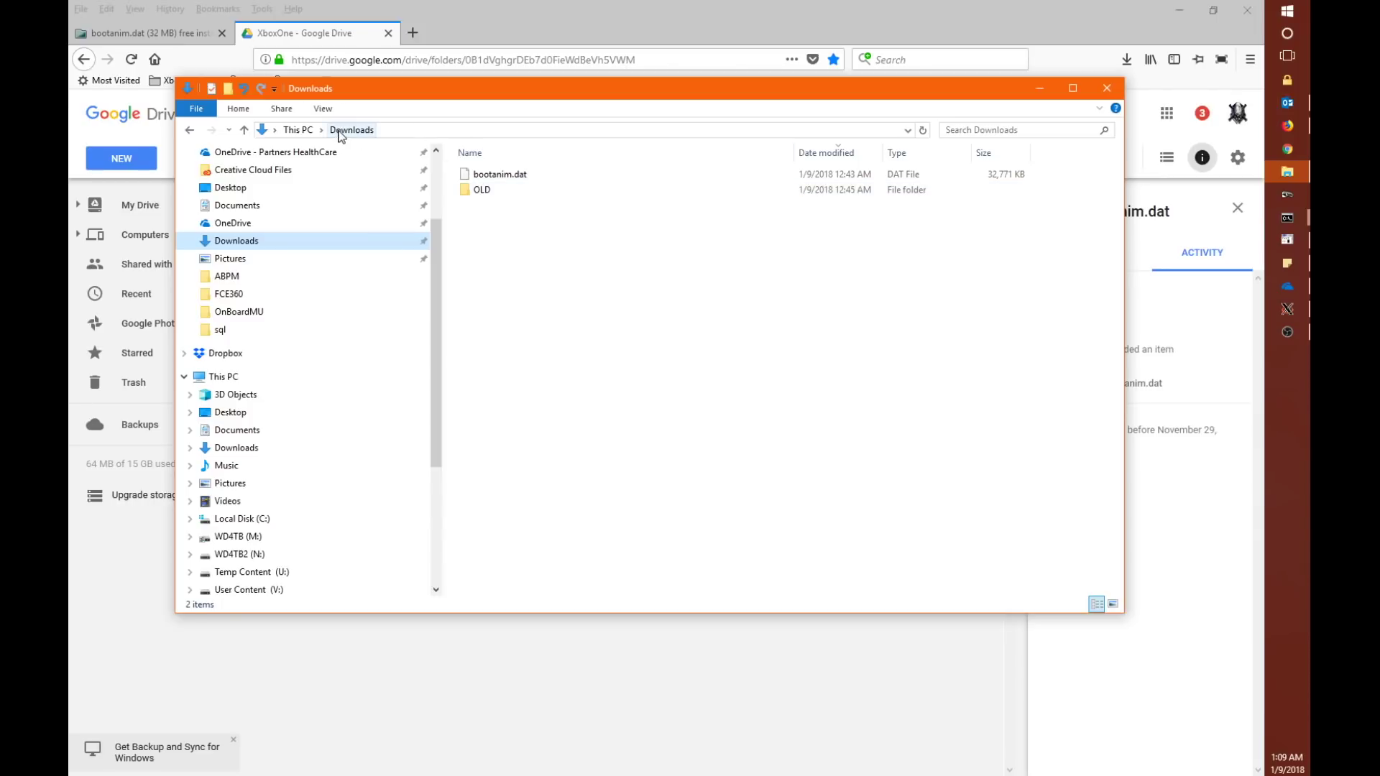
click(529, 175)
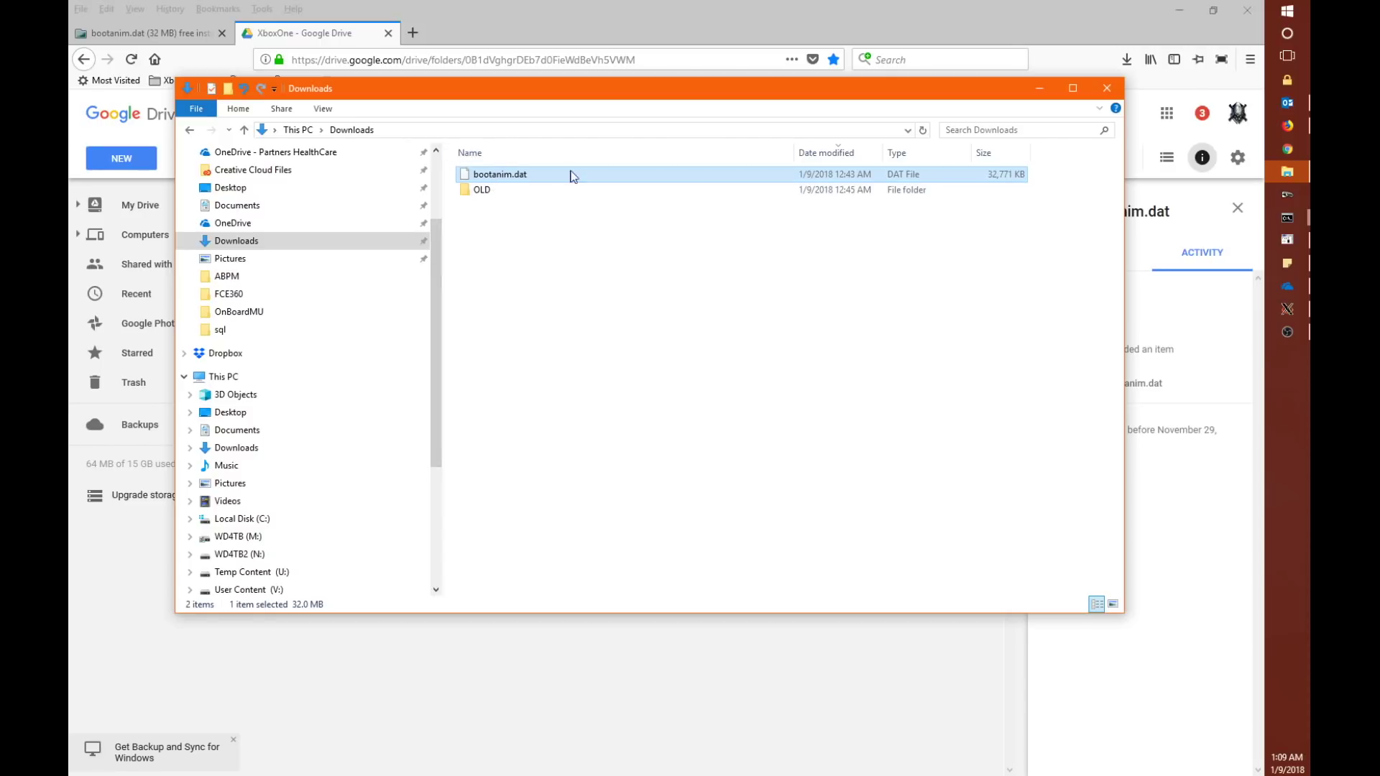
right_click(515, 183)
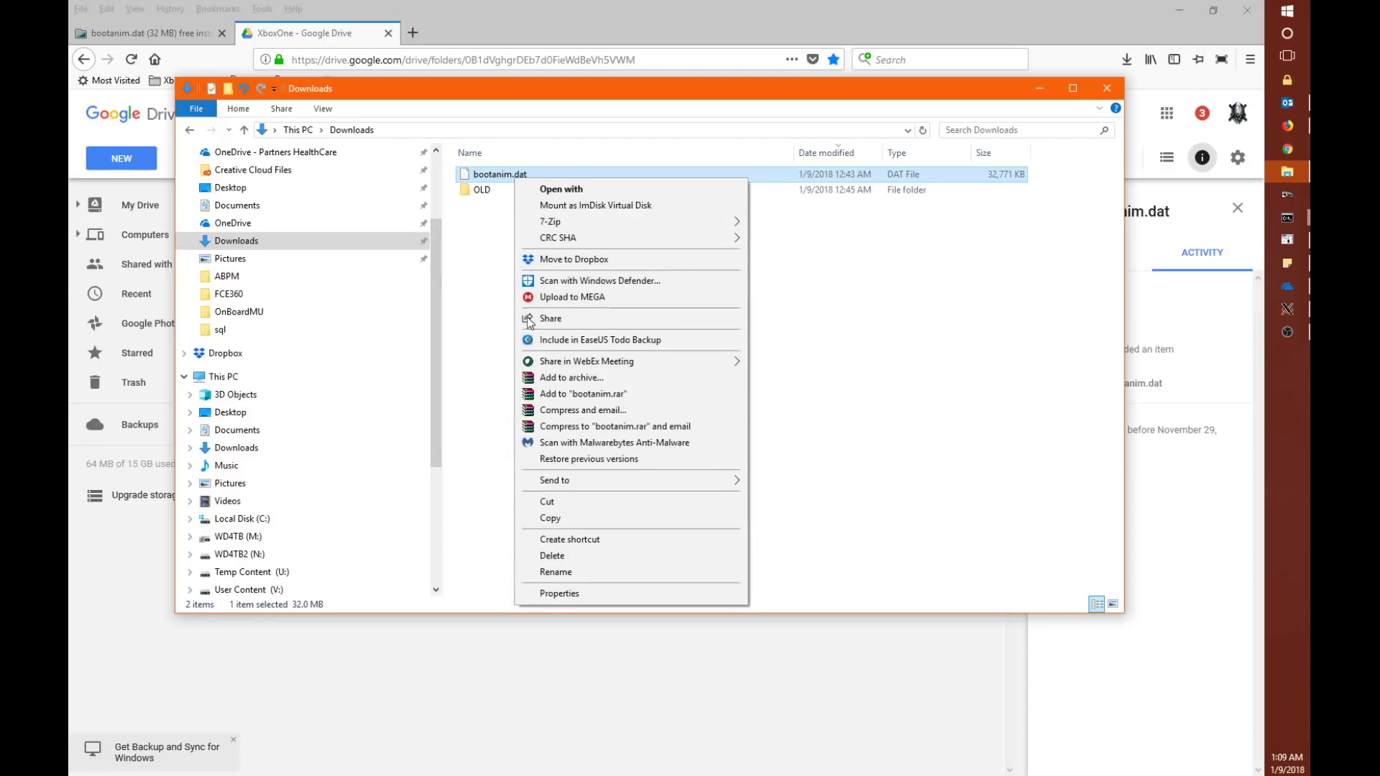
click(550, 519)
Open the System Update (X:) drive, check the contents of folder A, and return to the drive's root
drag(442, 374, 447, 496)
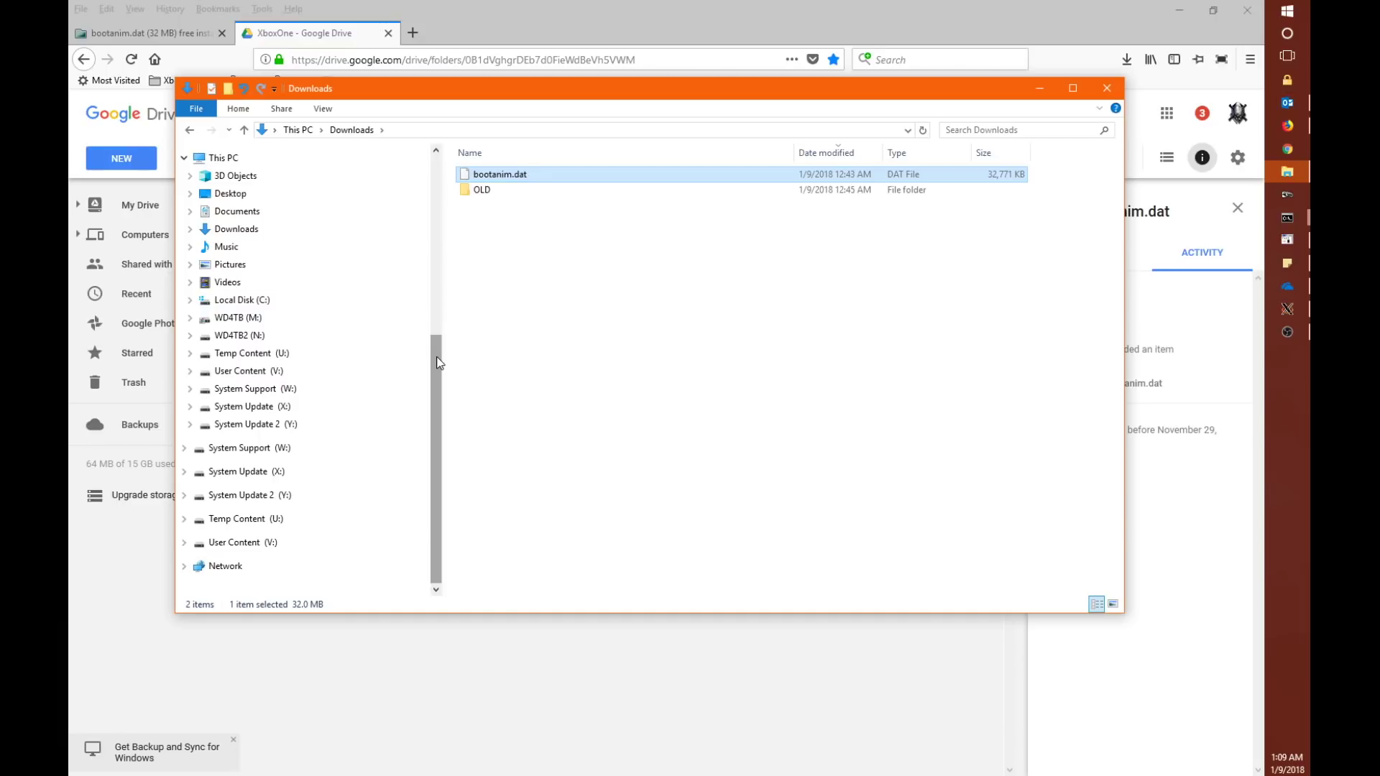
click(245, 407)
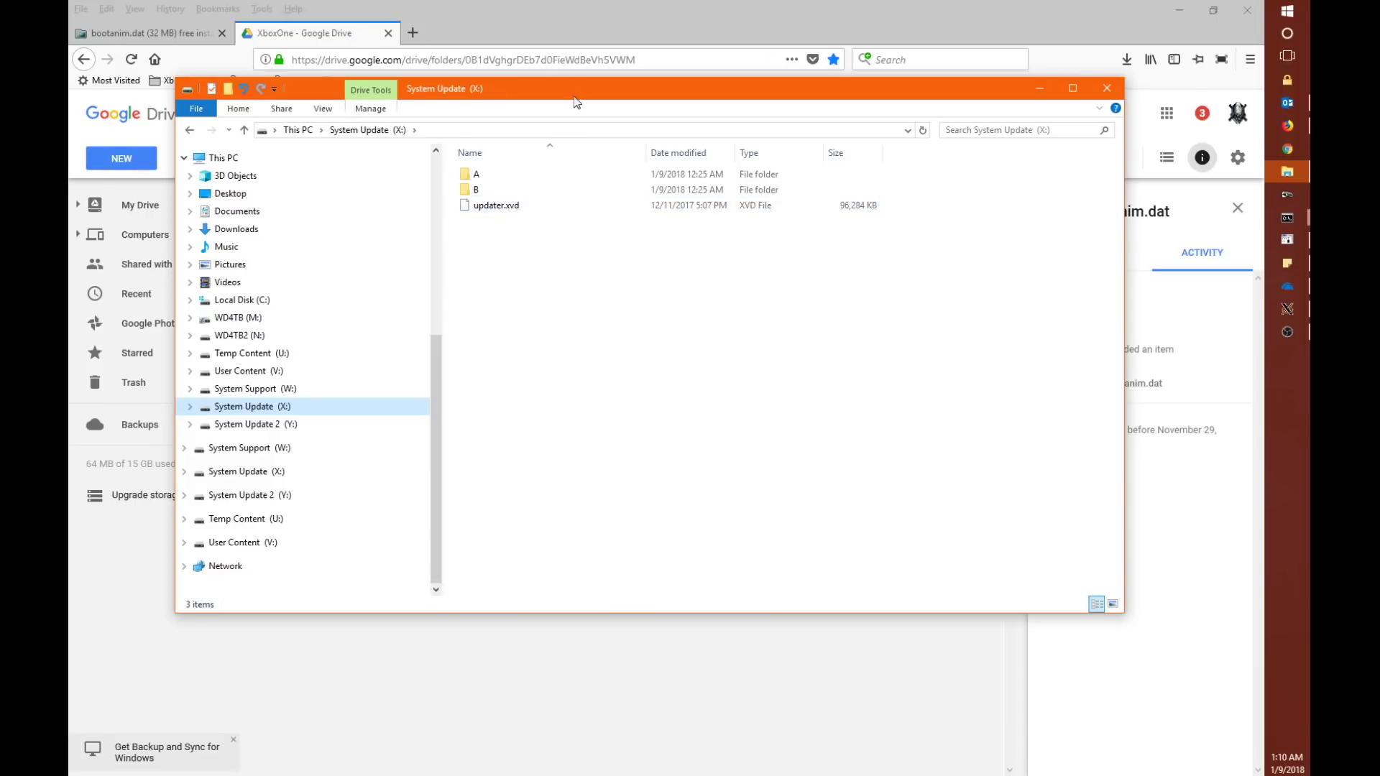
drag(573, 94, 567, 123)
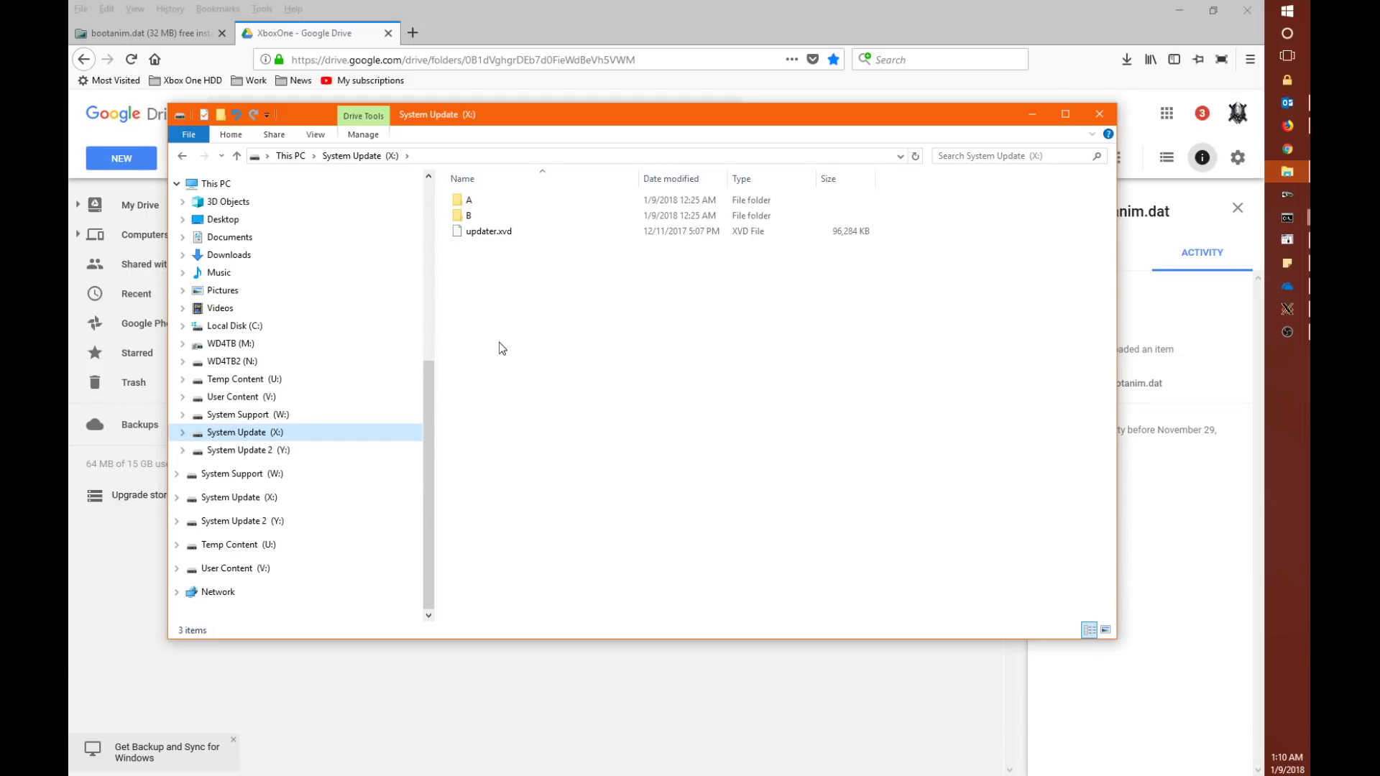
double_click(472, 205)
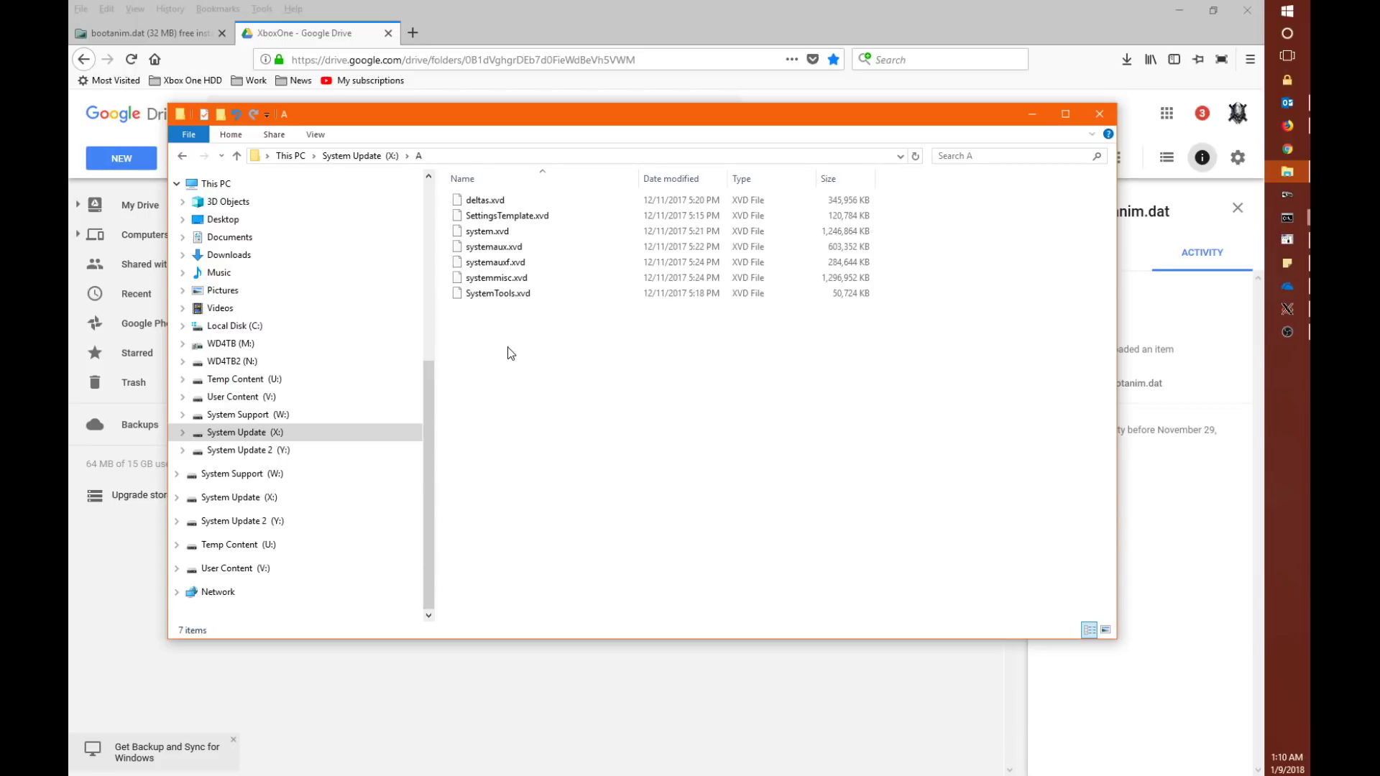
click(344, 156)
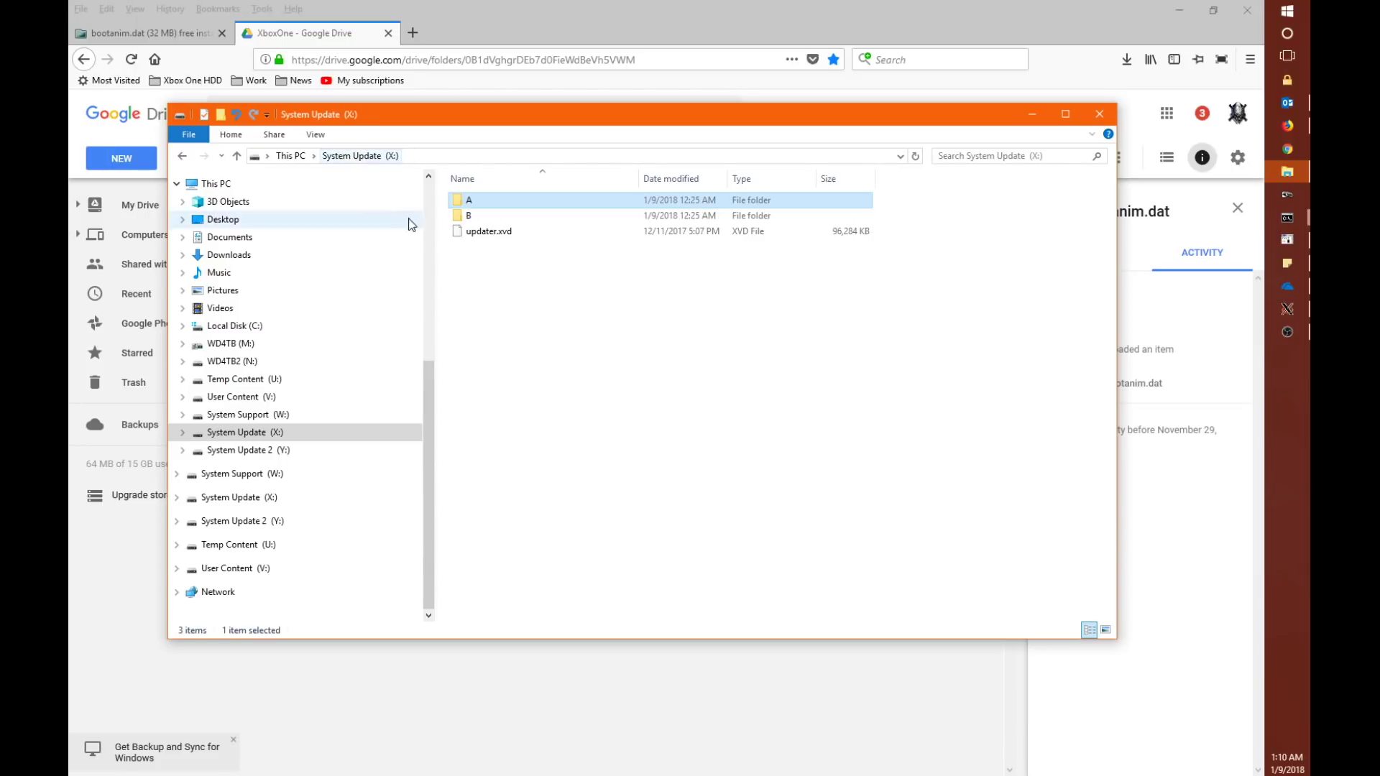
Paste the copied bootanim.dat into folder B of the System Update (X:) drive
double_click(468, 216)
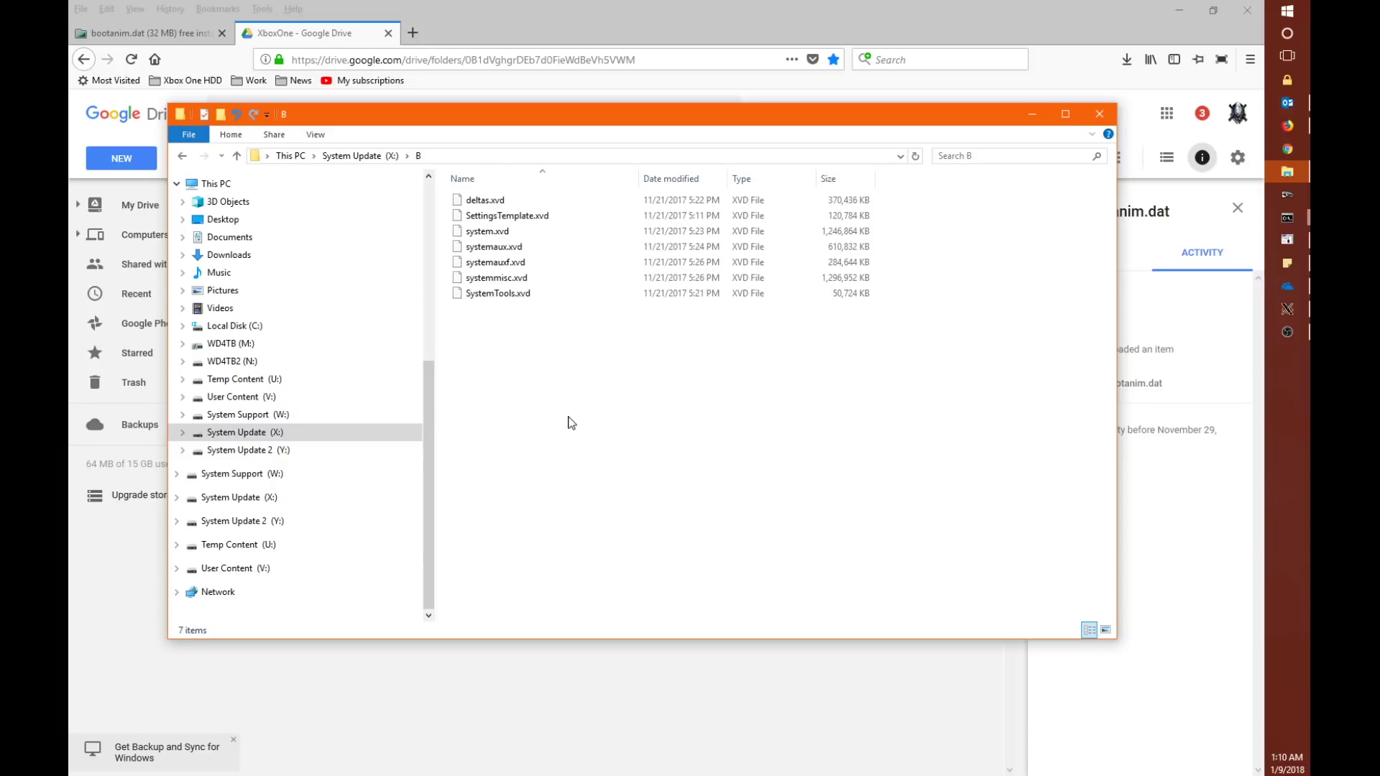
right_click(562, 383)
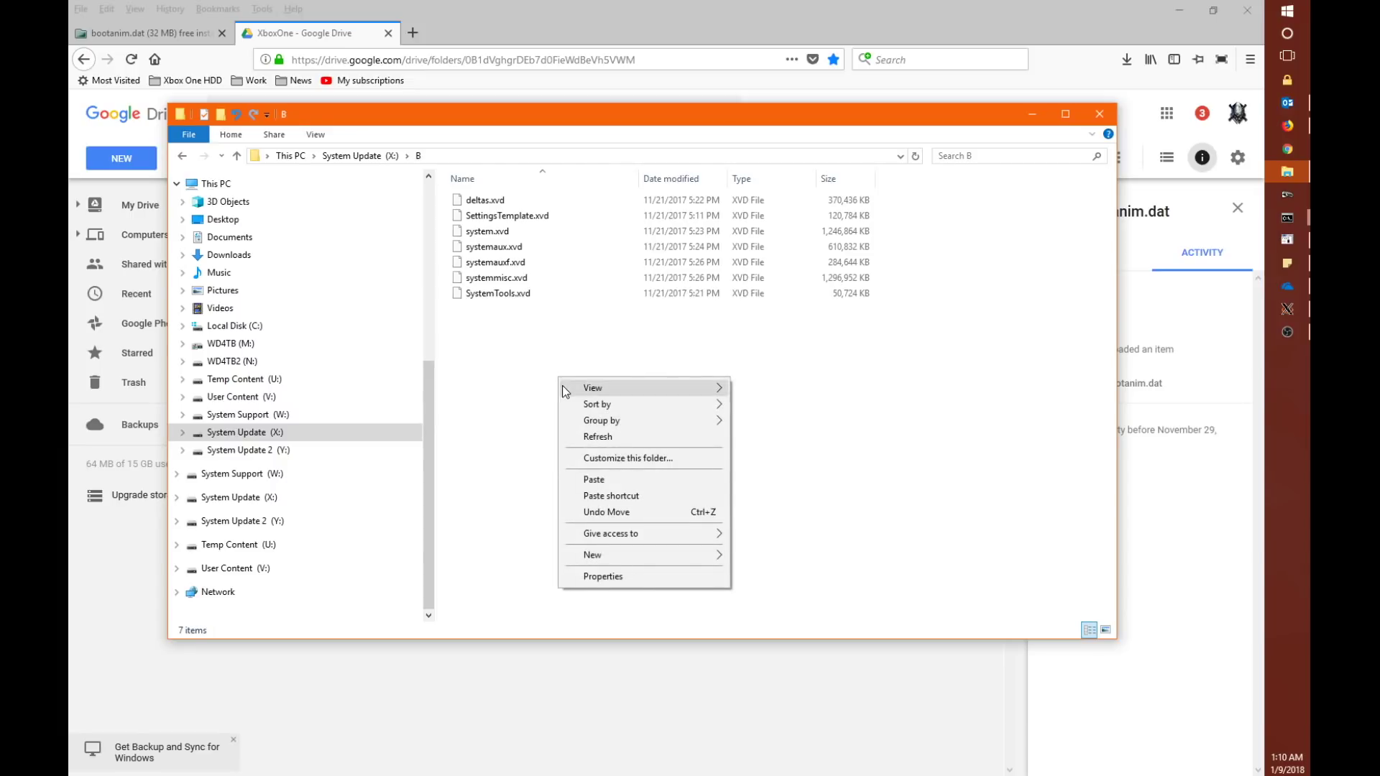
click(602, 477)
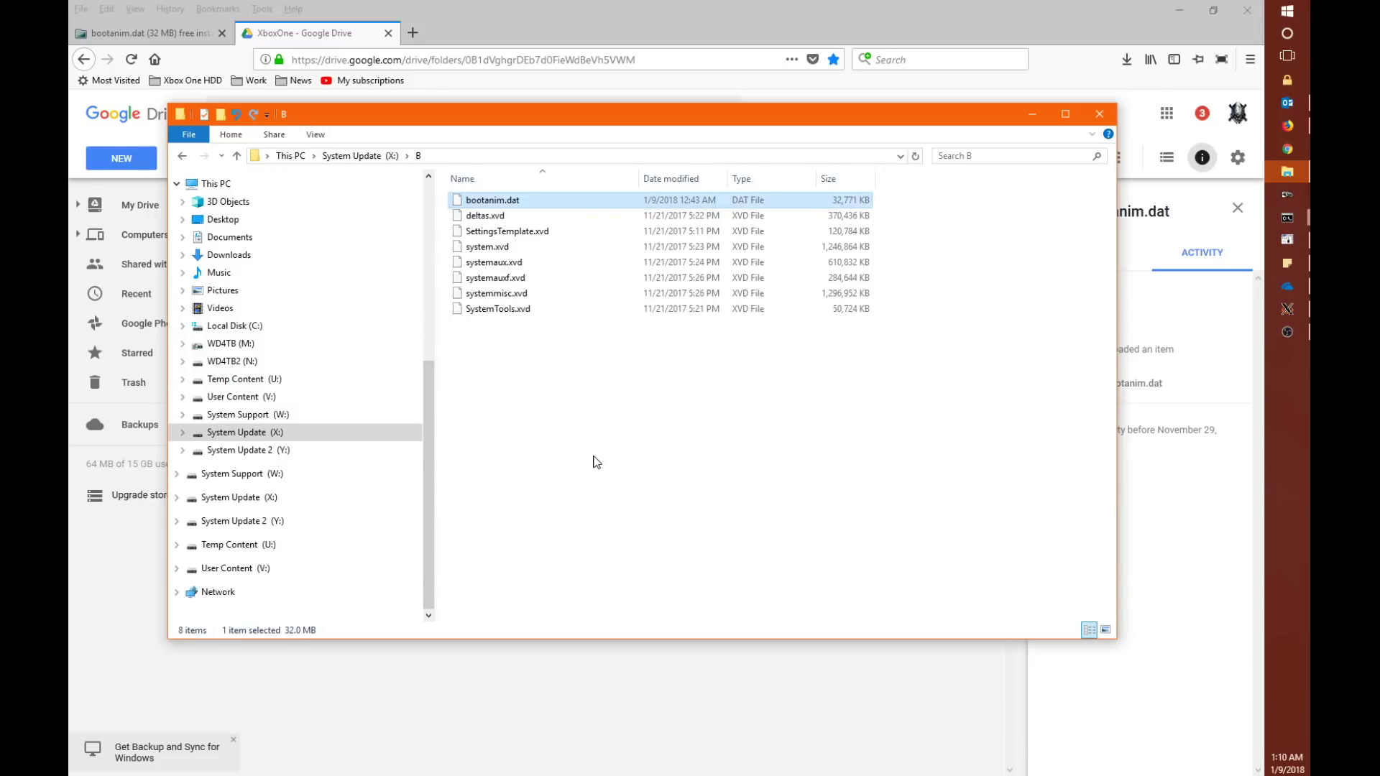
Paste the copied bootanim.dat into folder A of the System Update (X:) drive as well
click(373, 157)
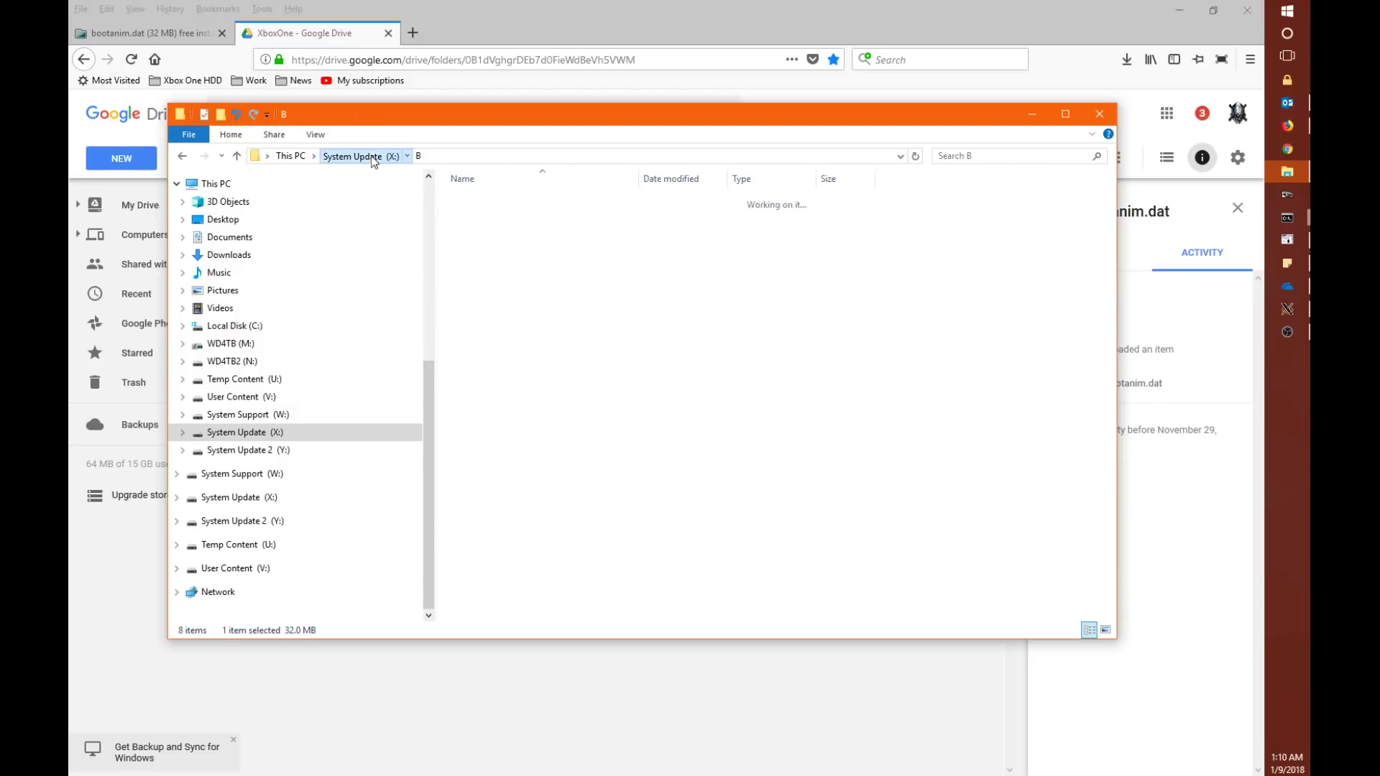
double_click(453, 198)
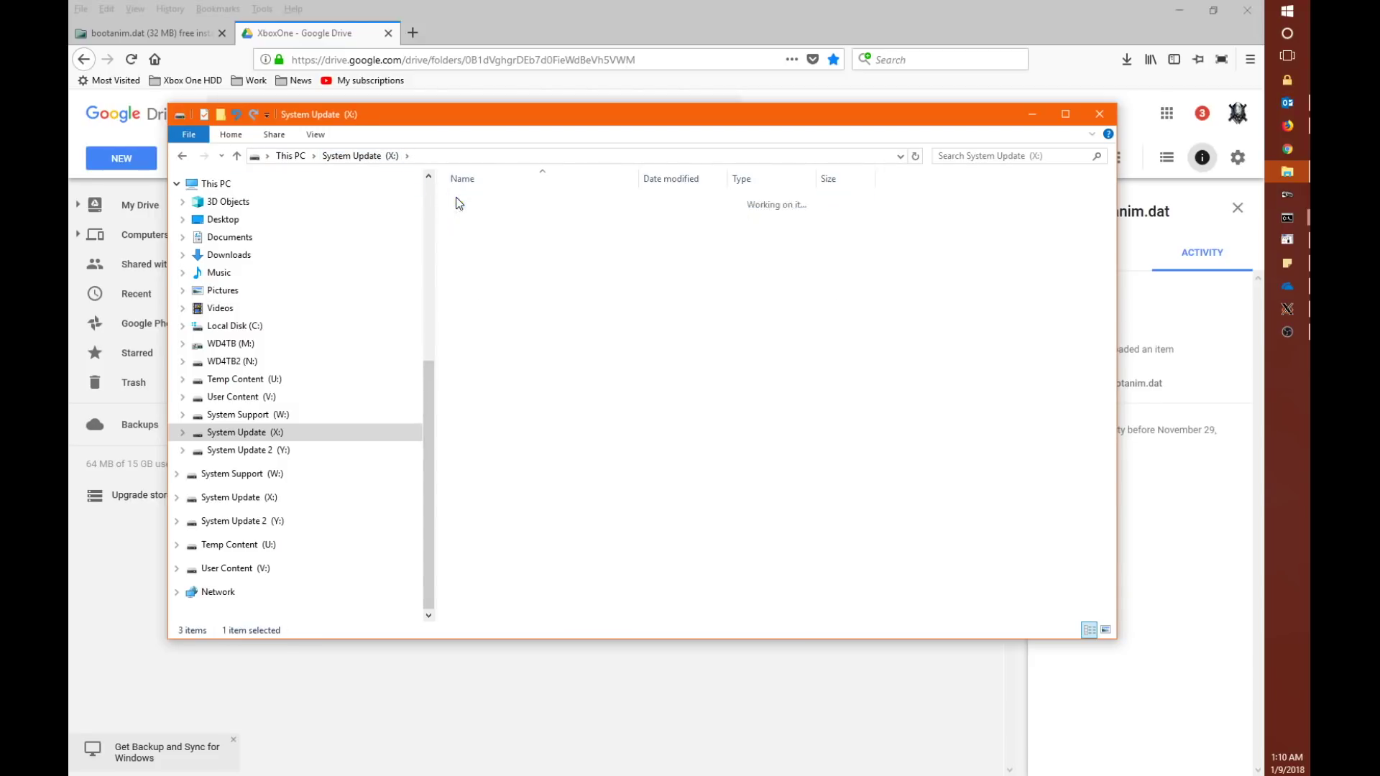
right_click(562, 386)
click(596, 489)
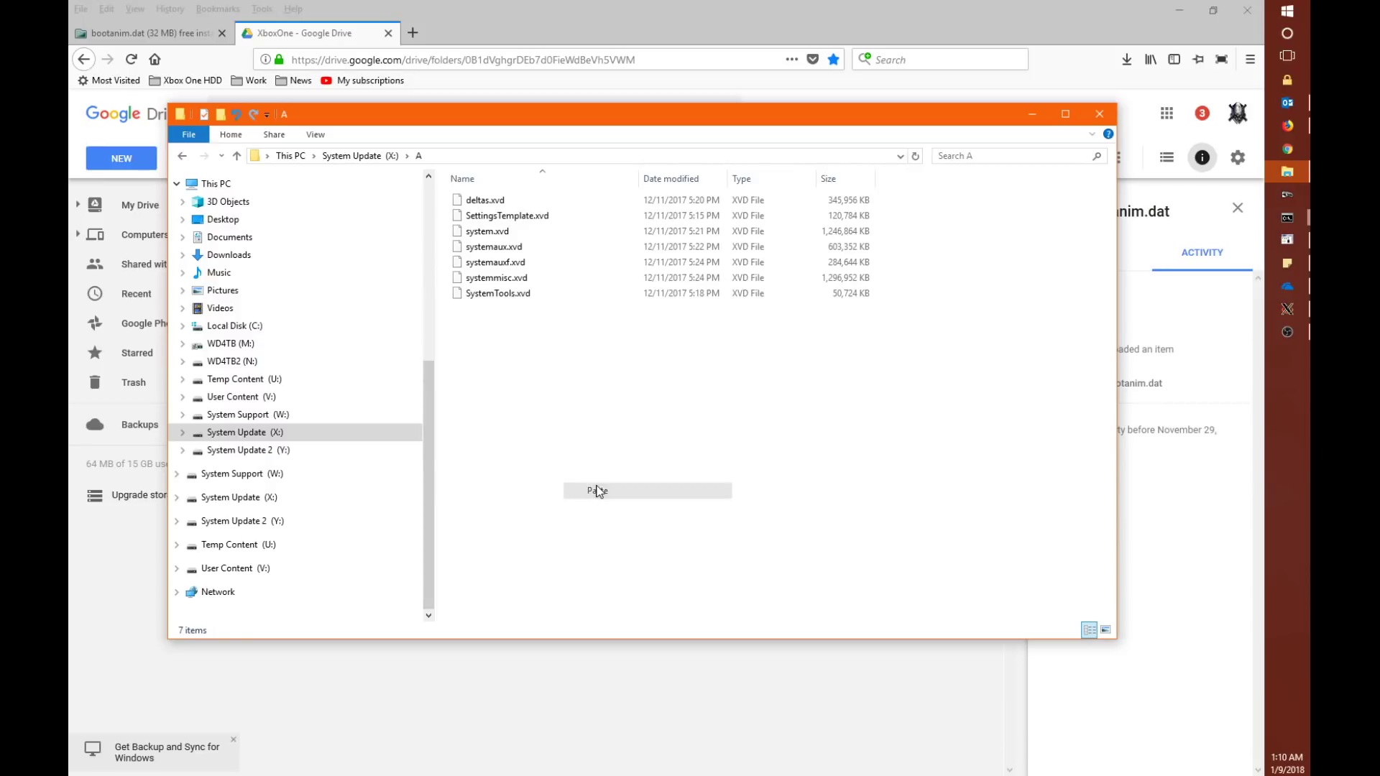
Examine the modified date and size of bootanim.dat in folder A of the System Update (X:) drive
click(594, 420)
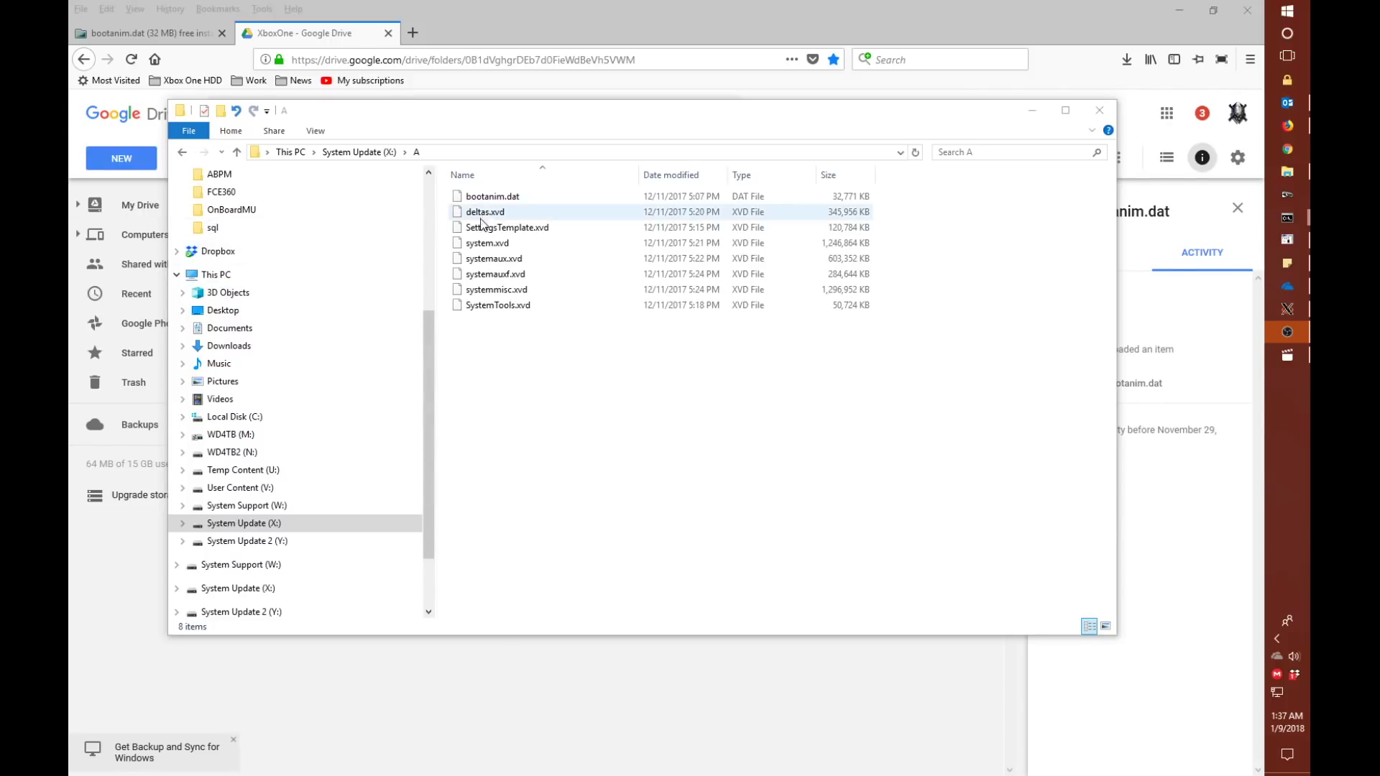
click(493, 197)
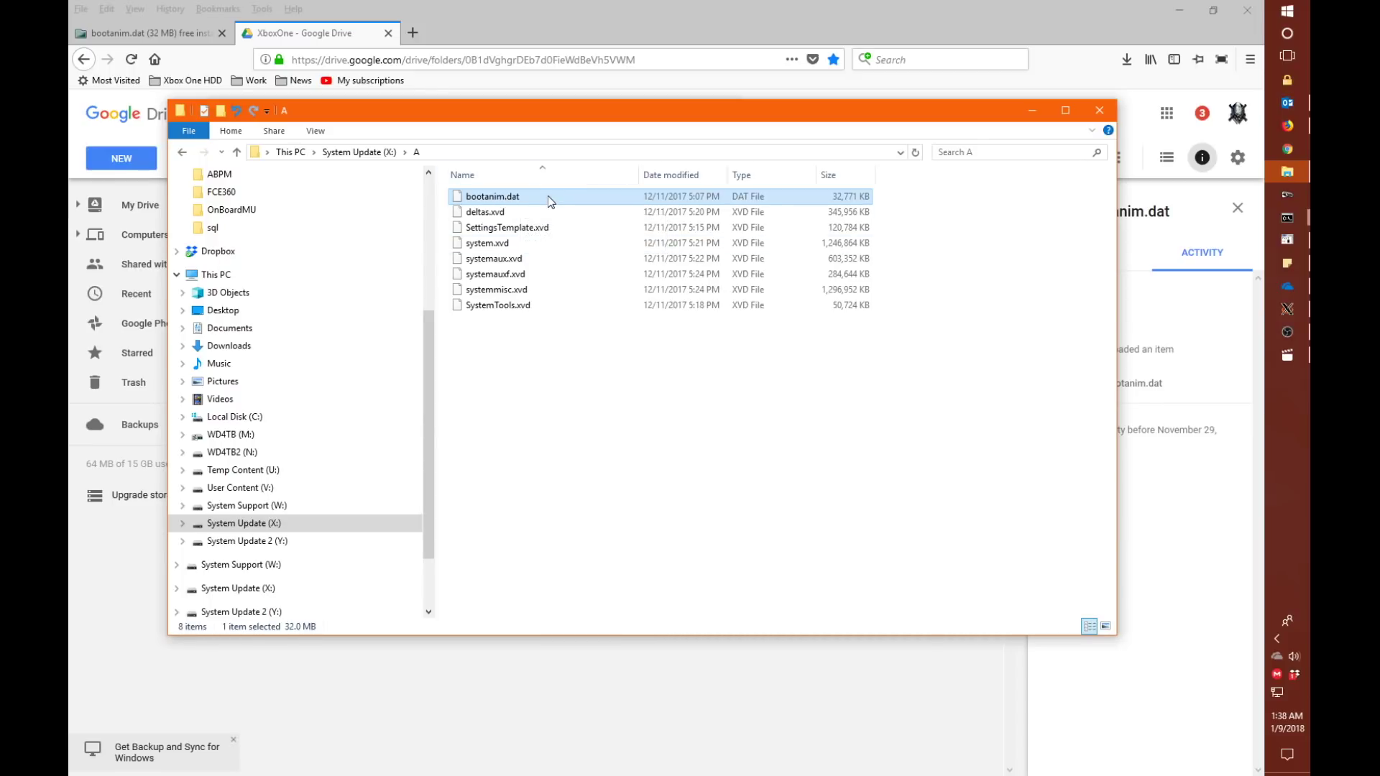
mouse_move(549, 201)
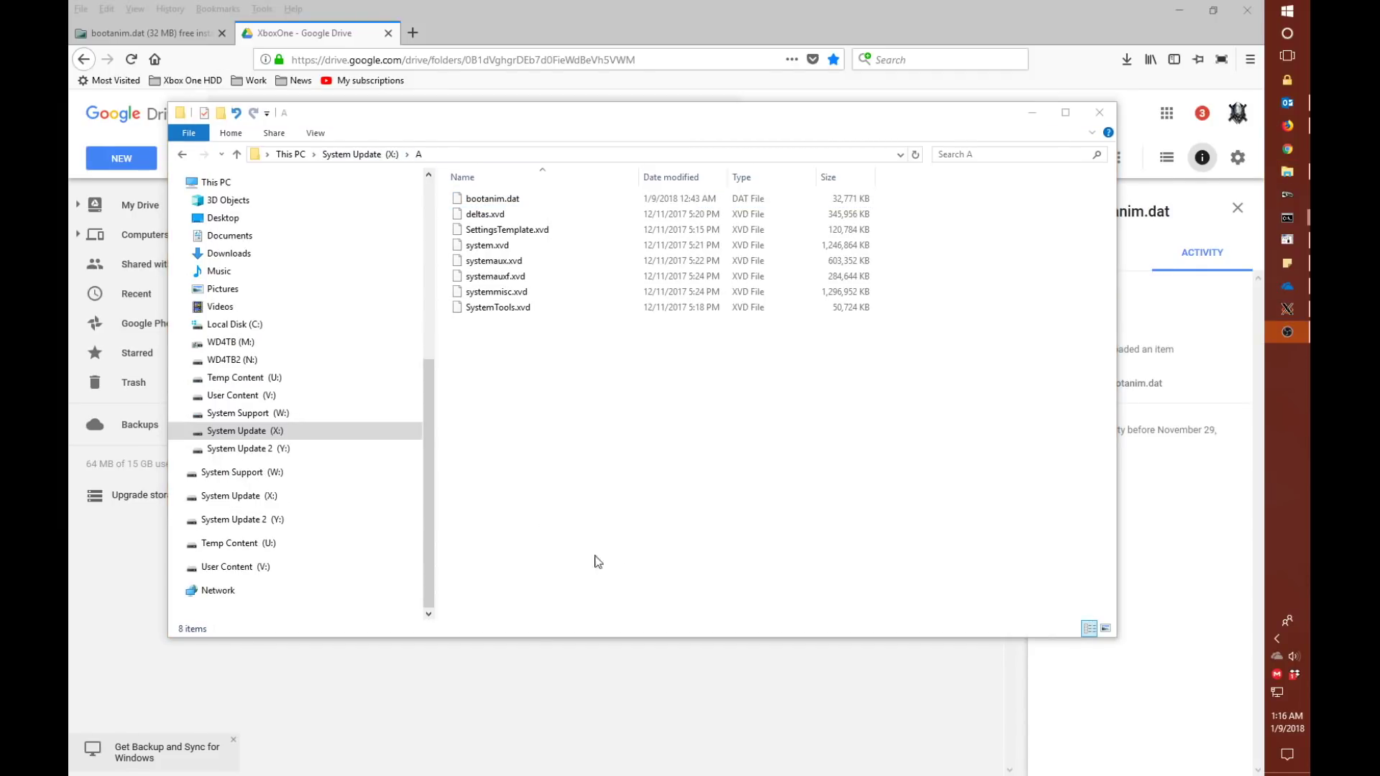
Safely eject the ASMT1051 external drive that holds the Xbox partitions
click(1276, 638)
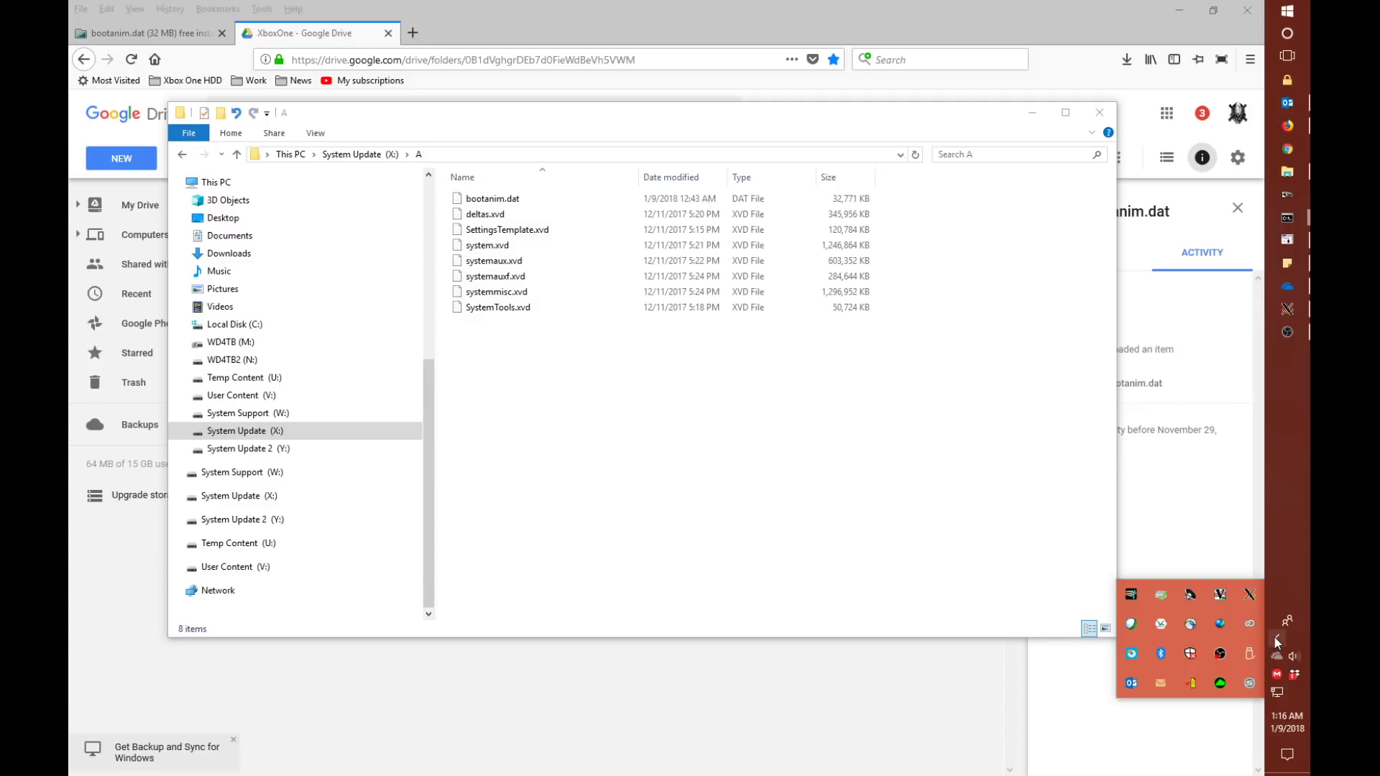
click(1249, 656)
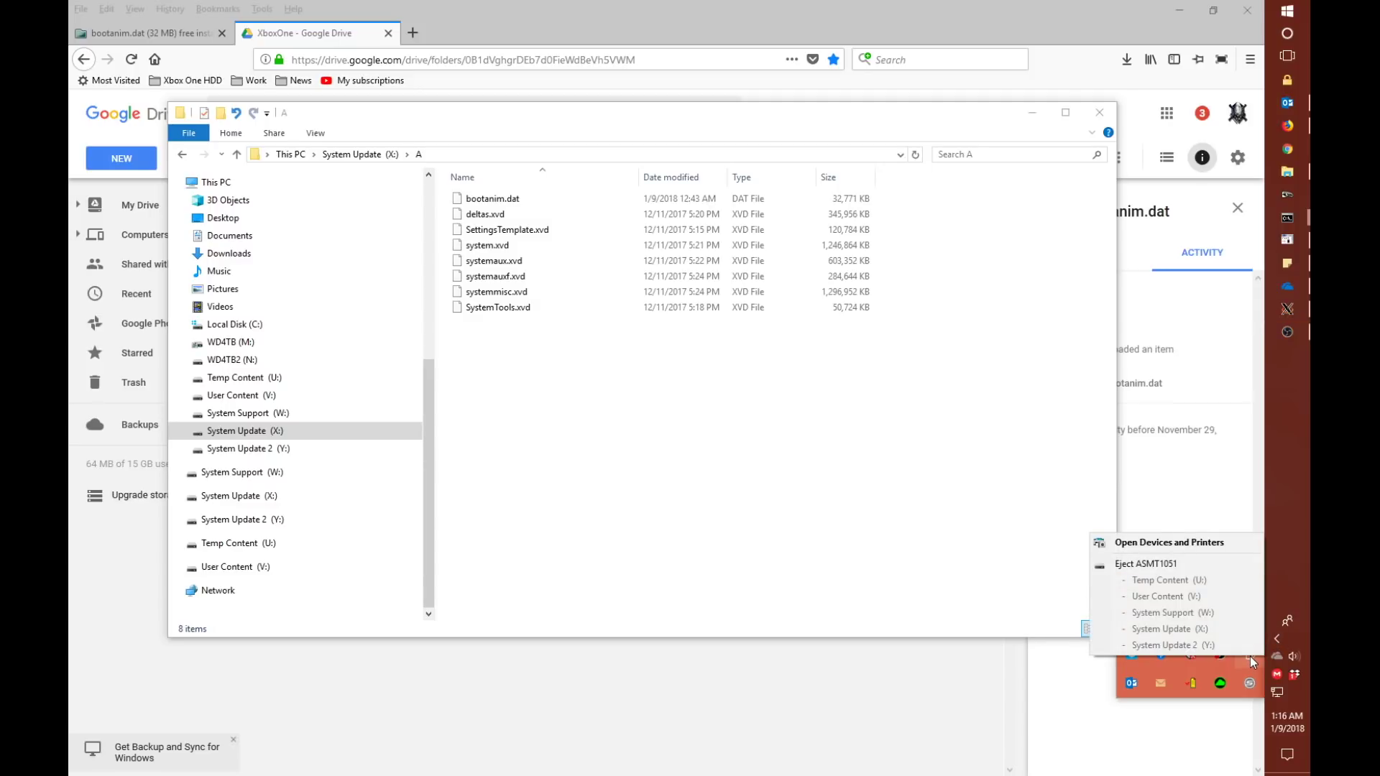
click(1153, 564)
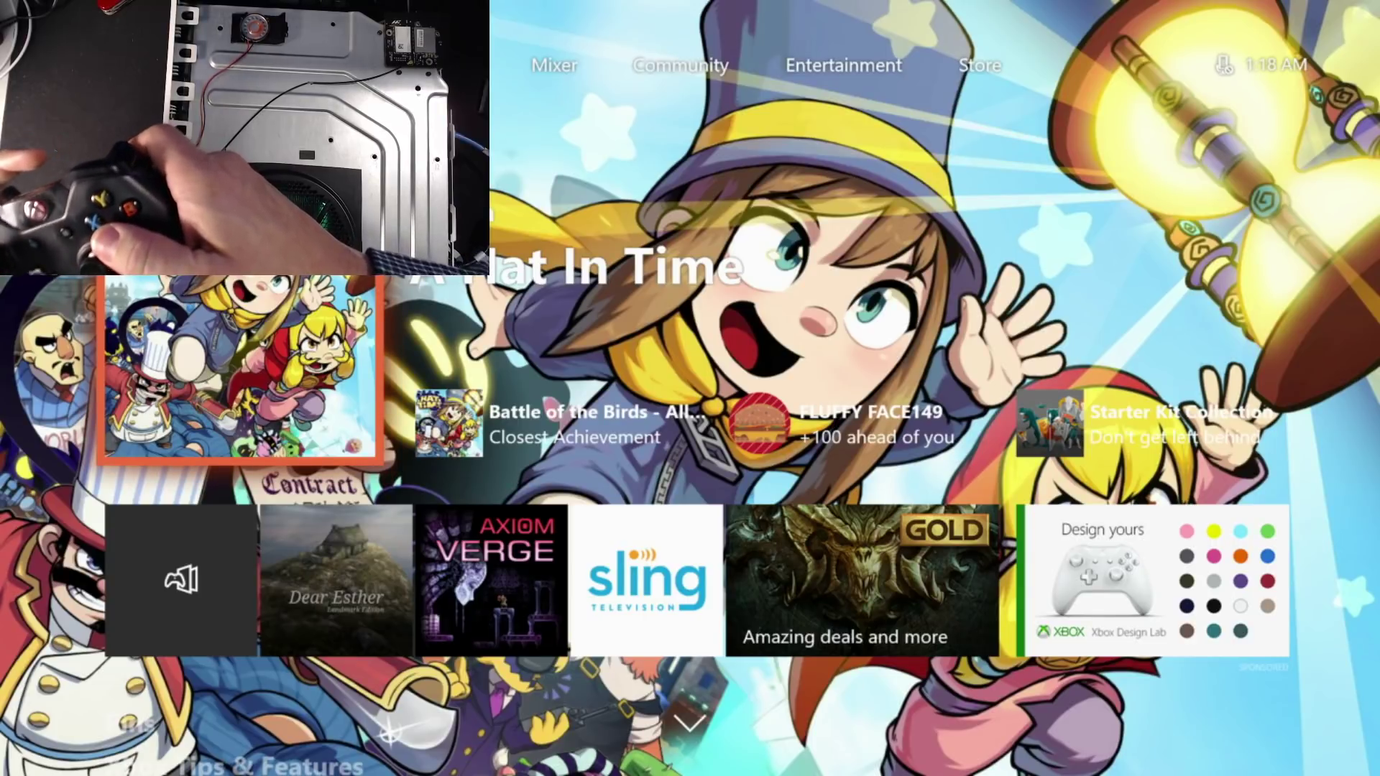
Switch to the Xbox One console and open its full settings from the guide
key(super)
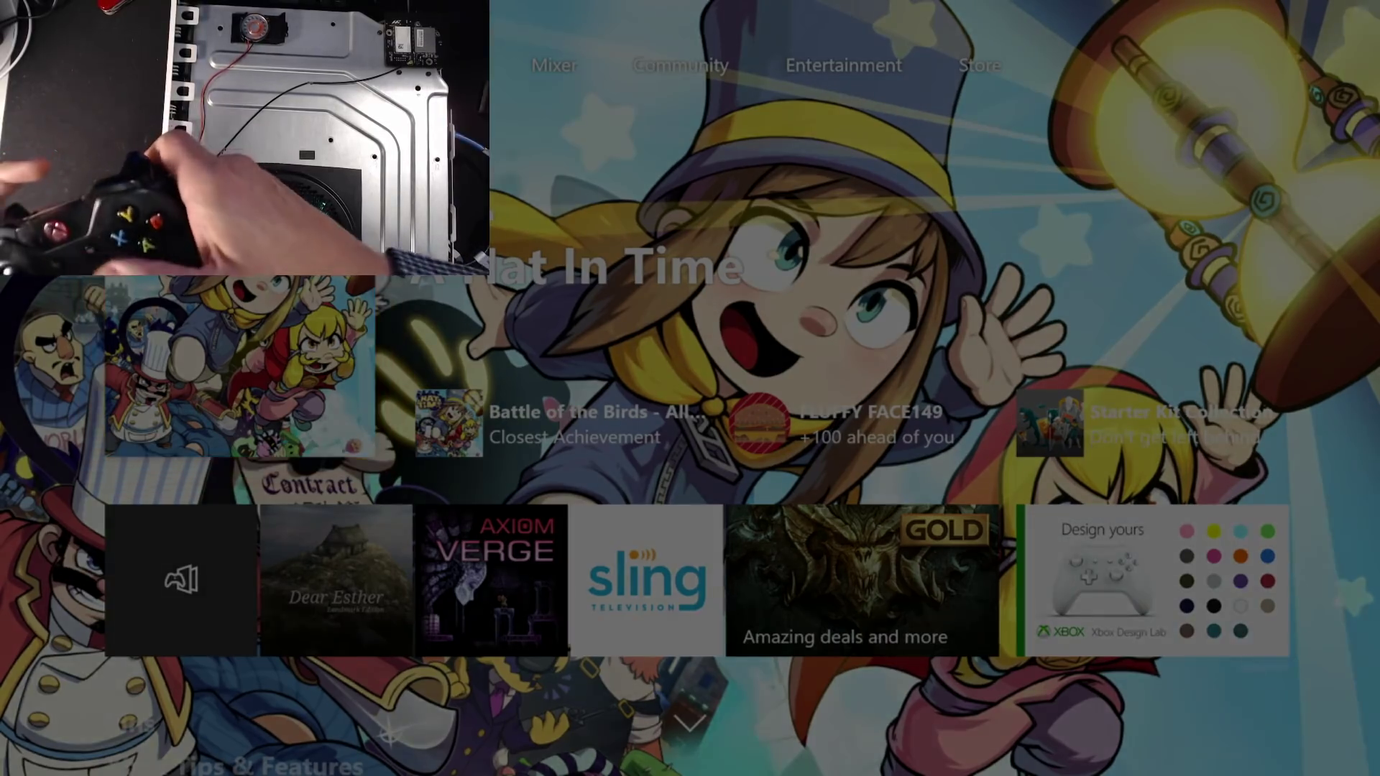
key(Right)
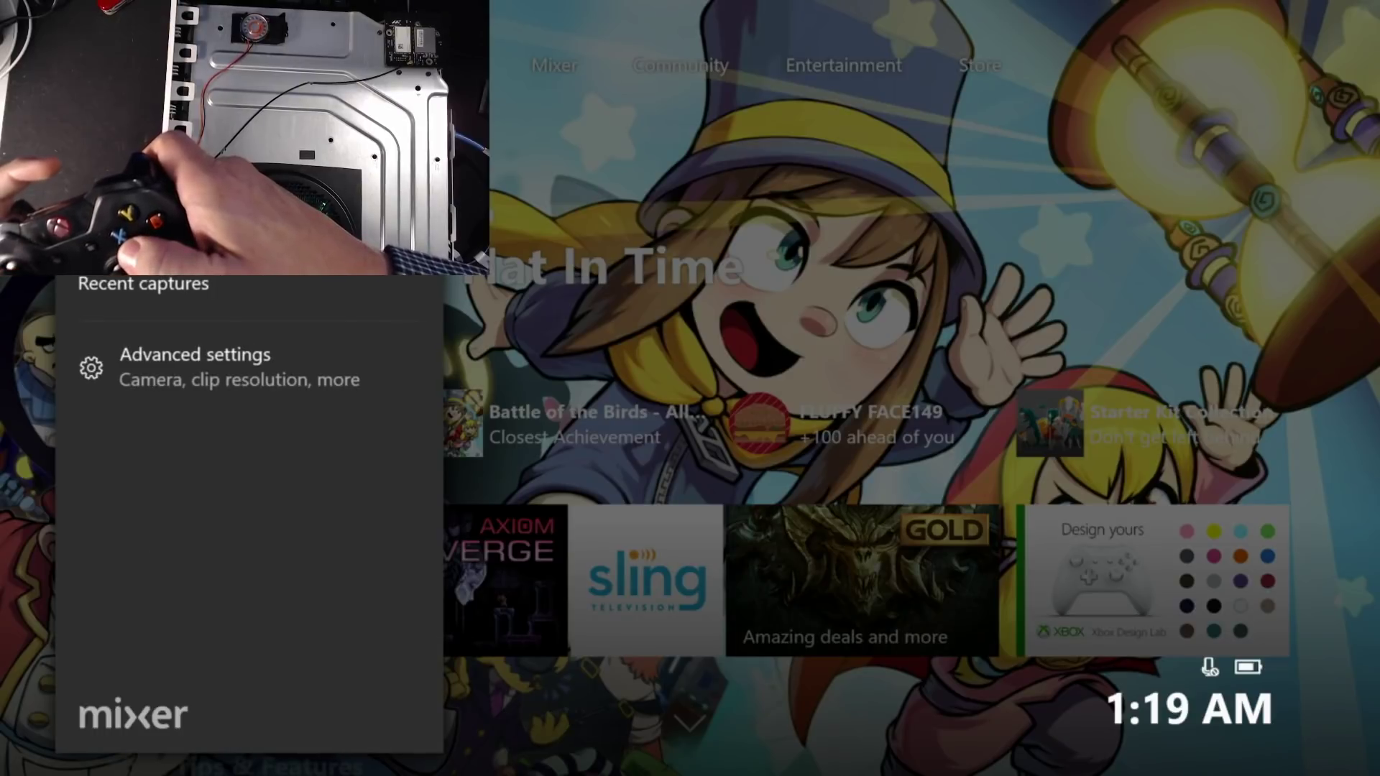
key(super)
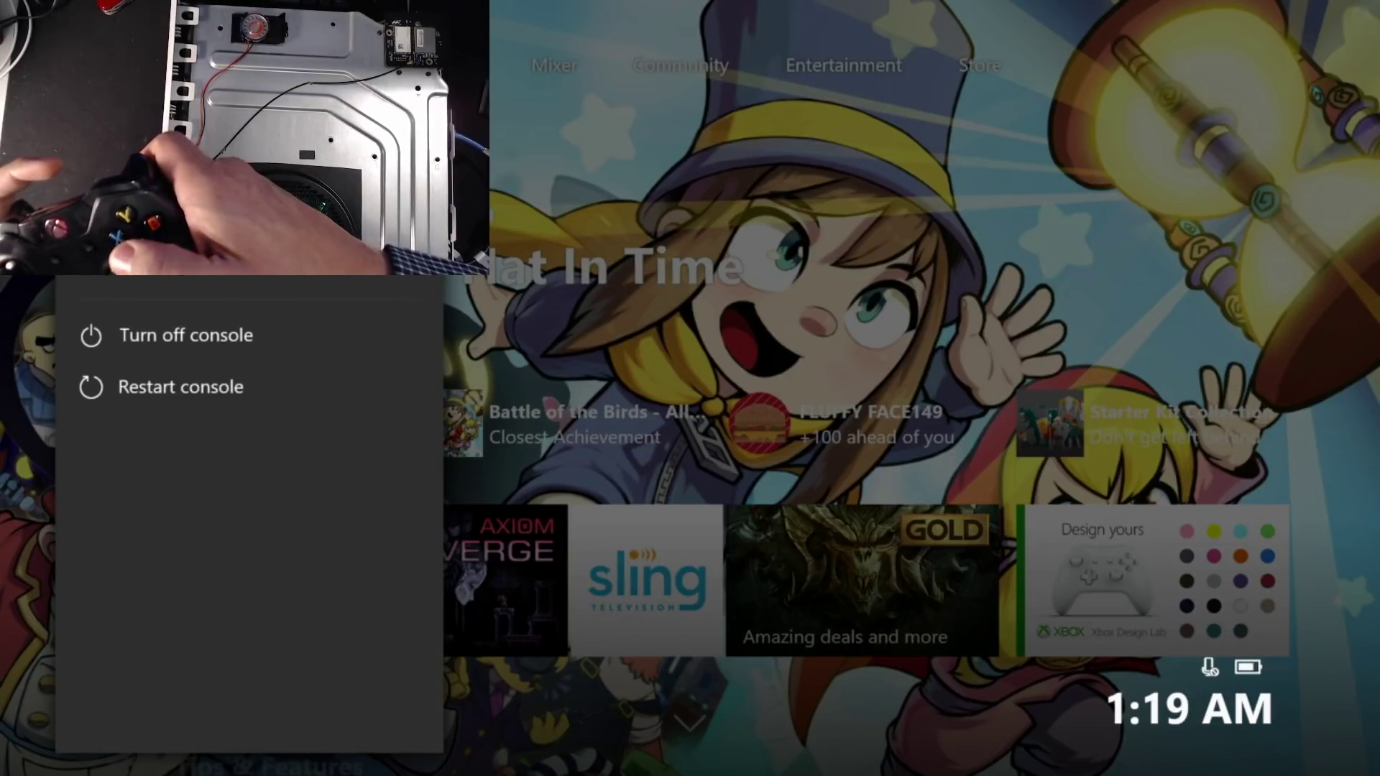
key(Escape)
key(Return)
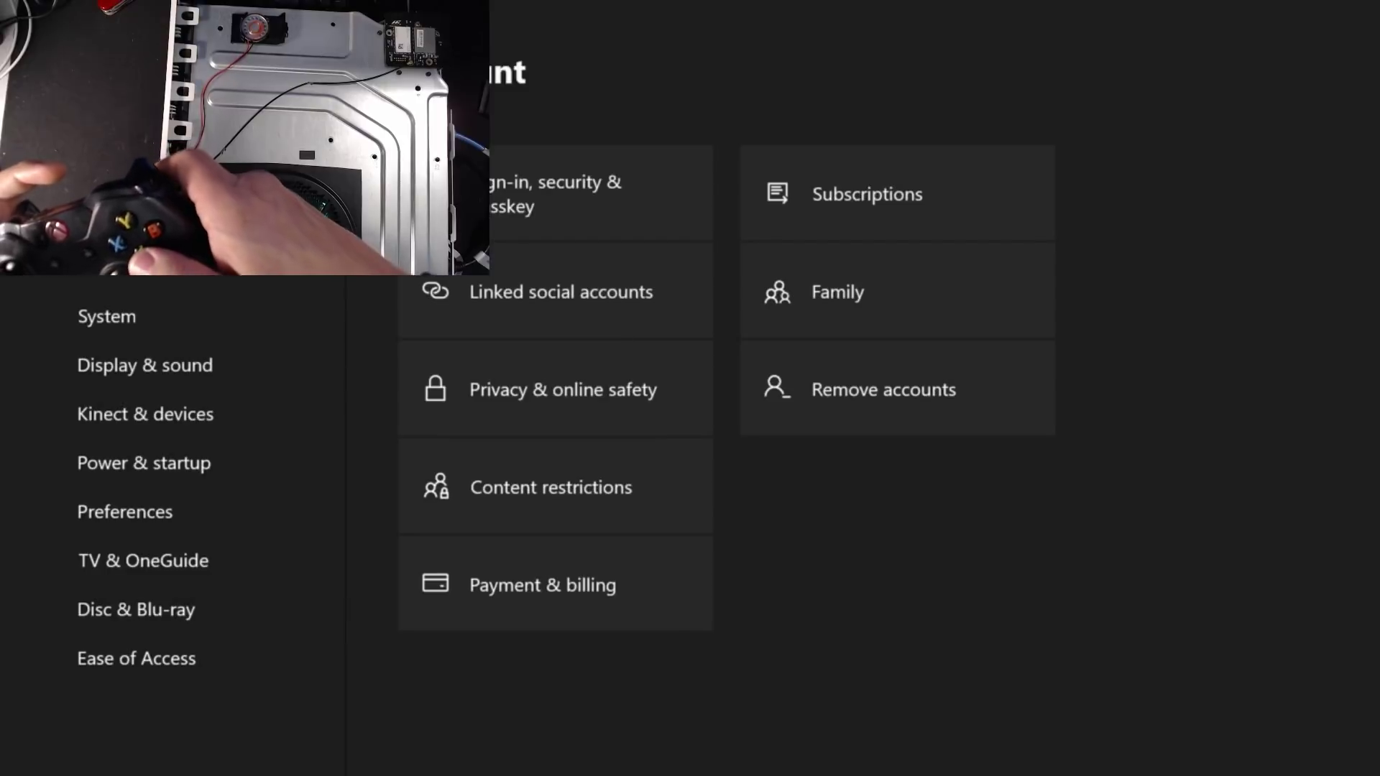
Check the internal drive's capacity and free space on the System storage page, and return to the System settings
key(Down)
key(Down)
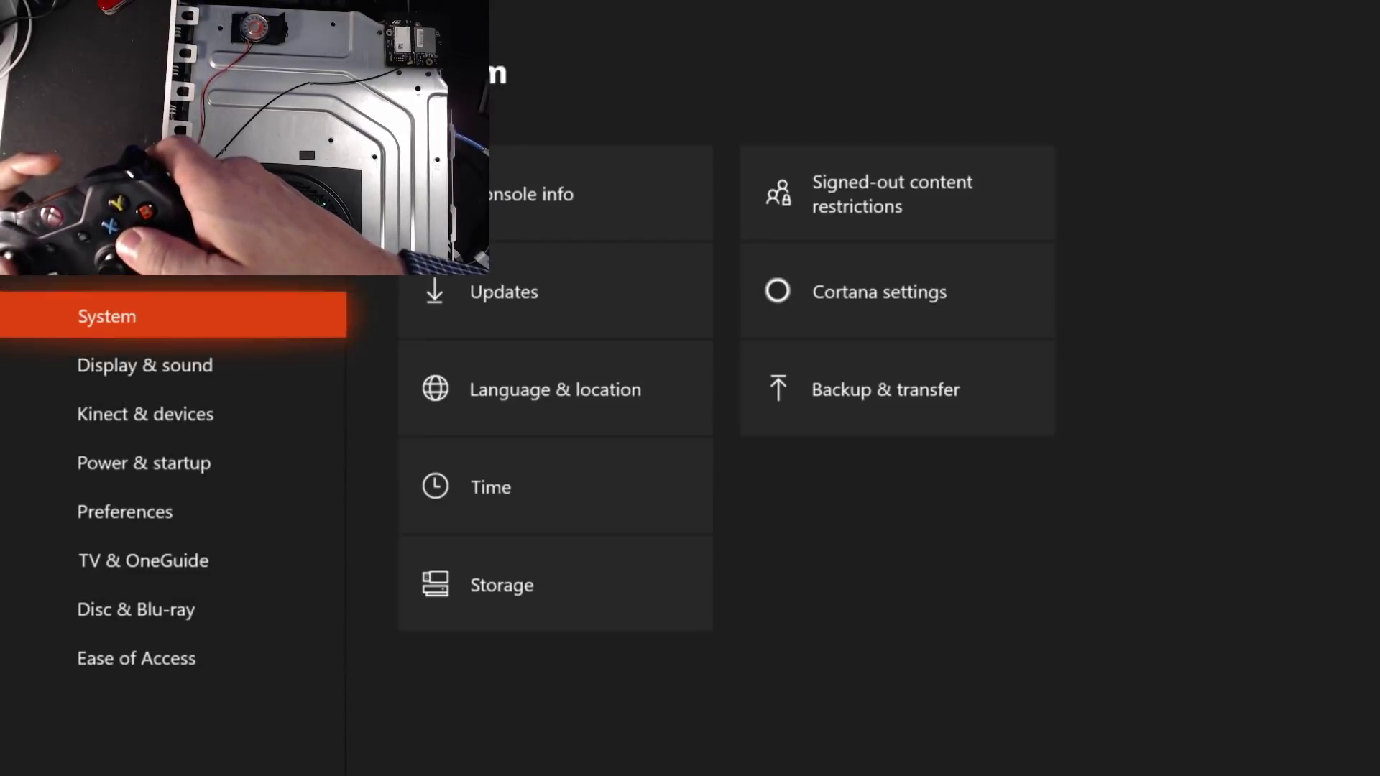
key(Right)
key(Down)
key(Down)
key(Down)
key(Down)
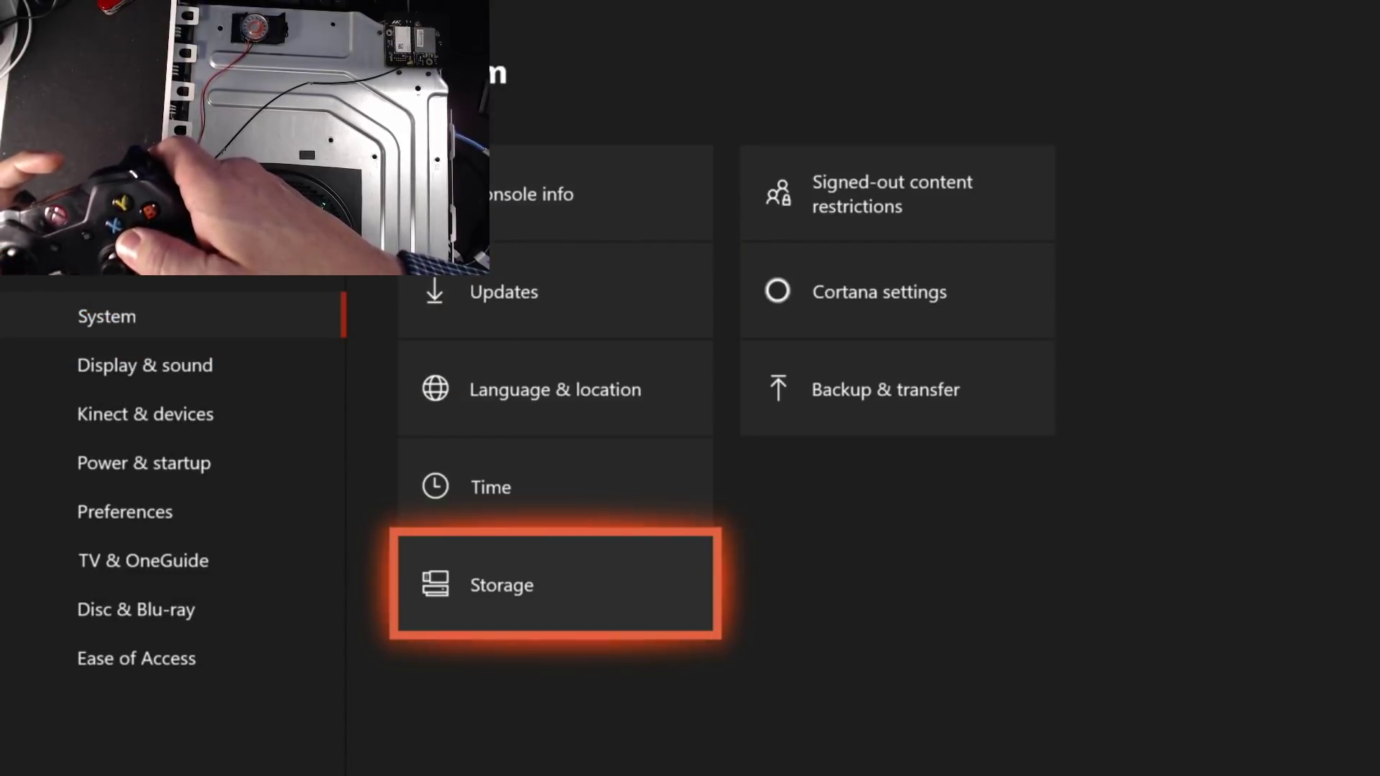
key(Return)
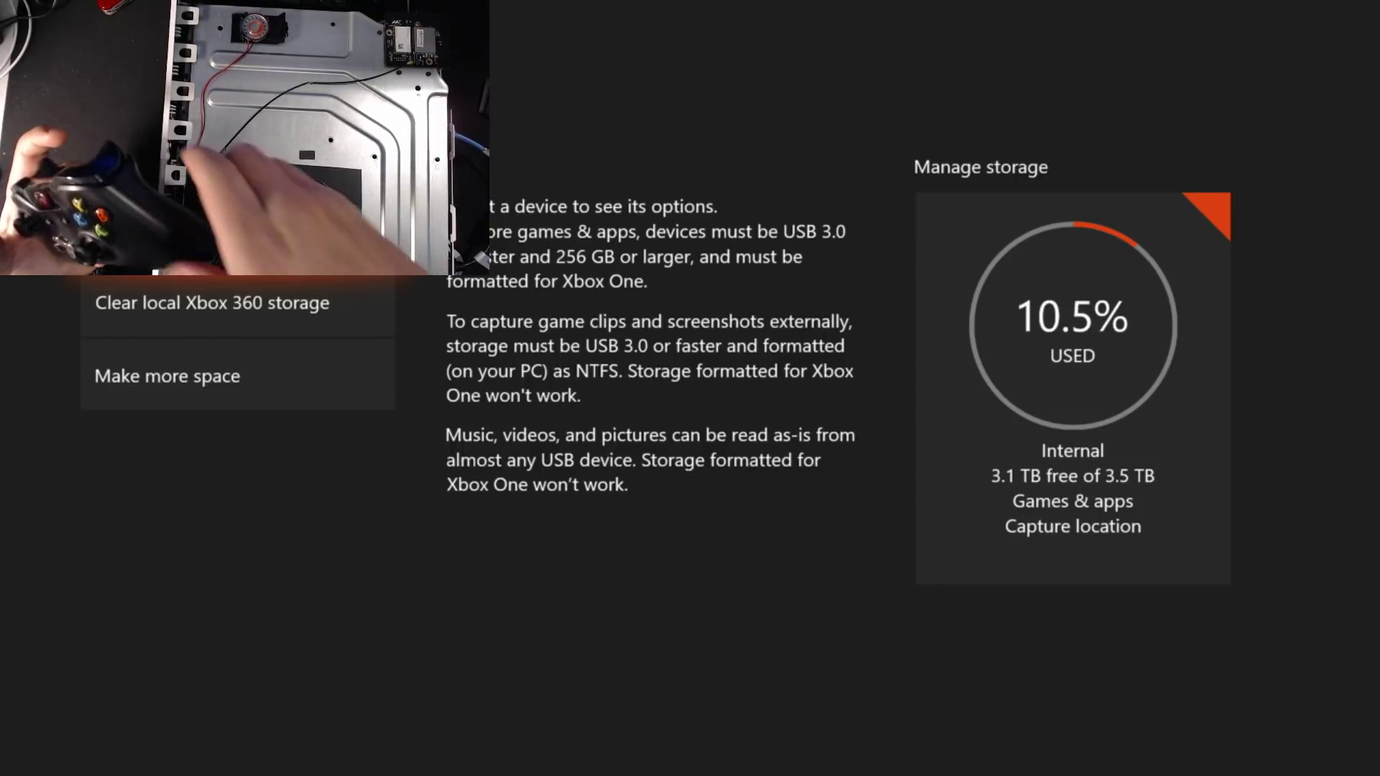
key(Escape)
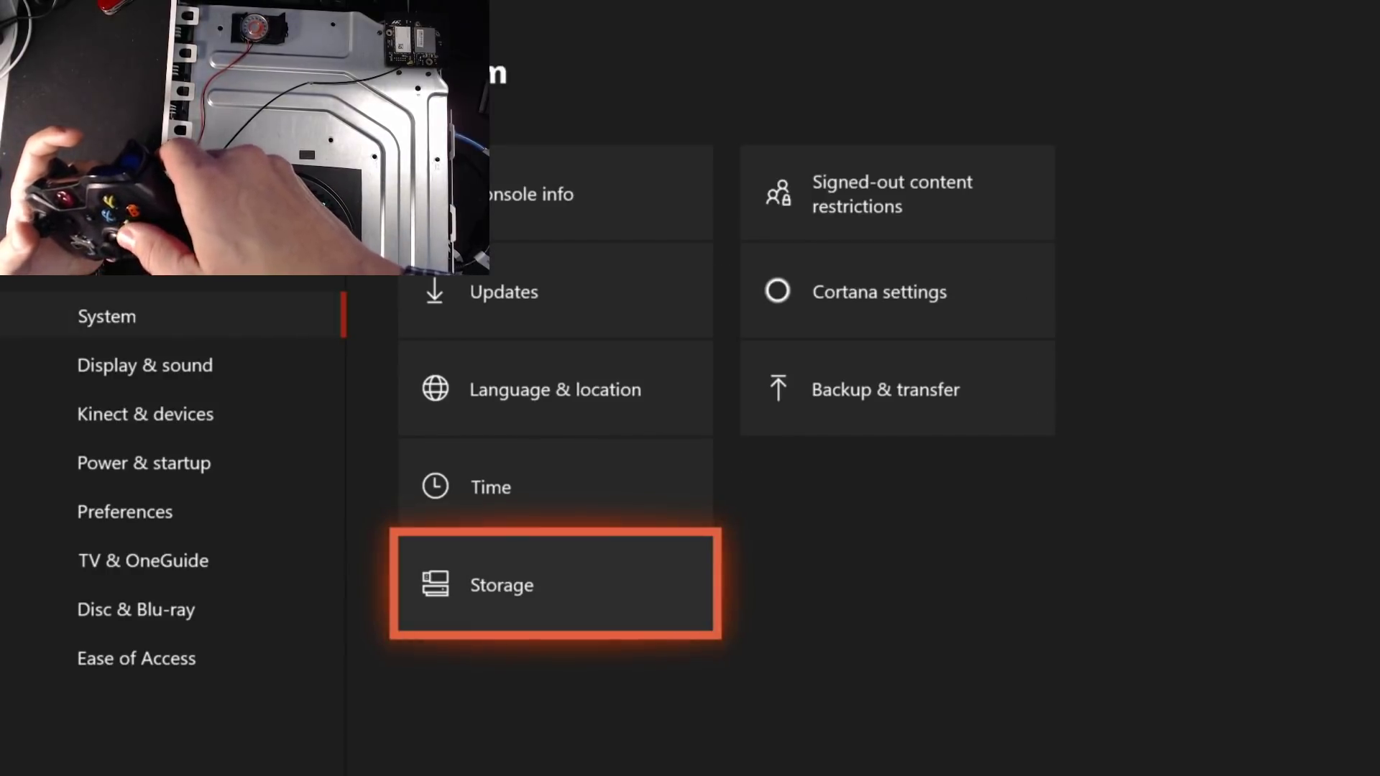
Leave the console's settings and switch to the two Command Prompt windows in the xboxonehdd-master win folder on the PC
key(Escape)
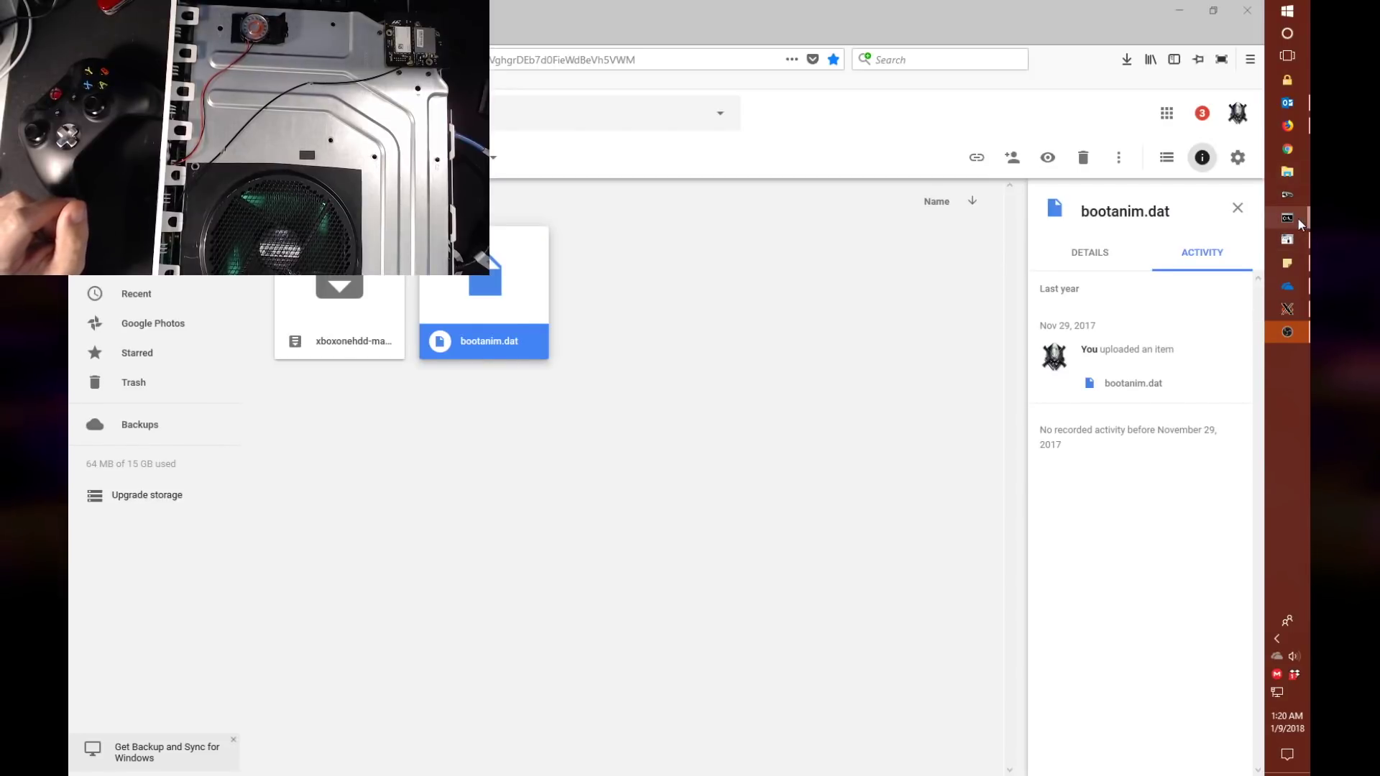
mouse_move(1296, 217)
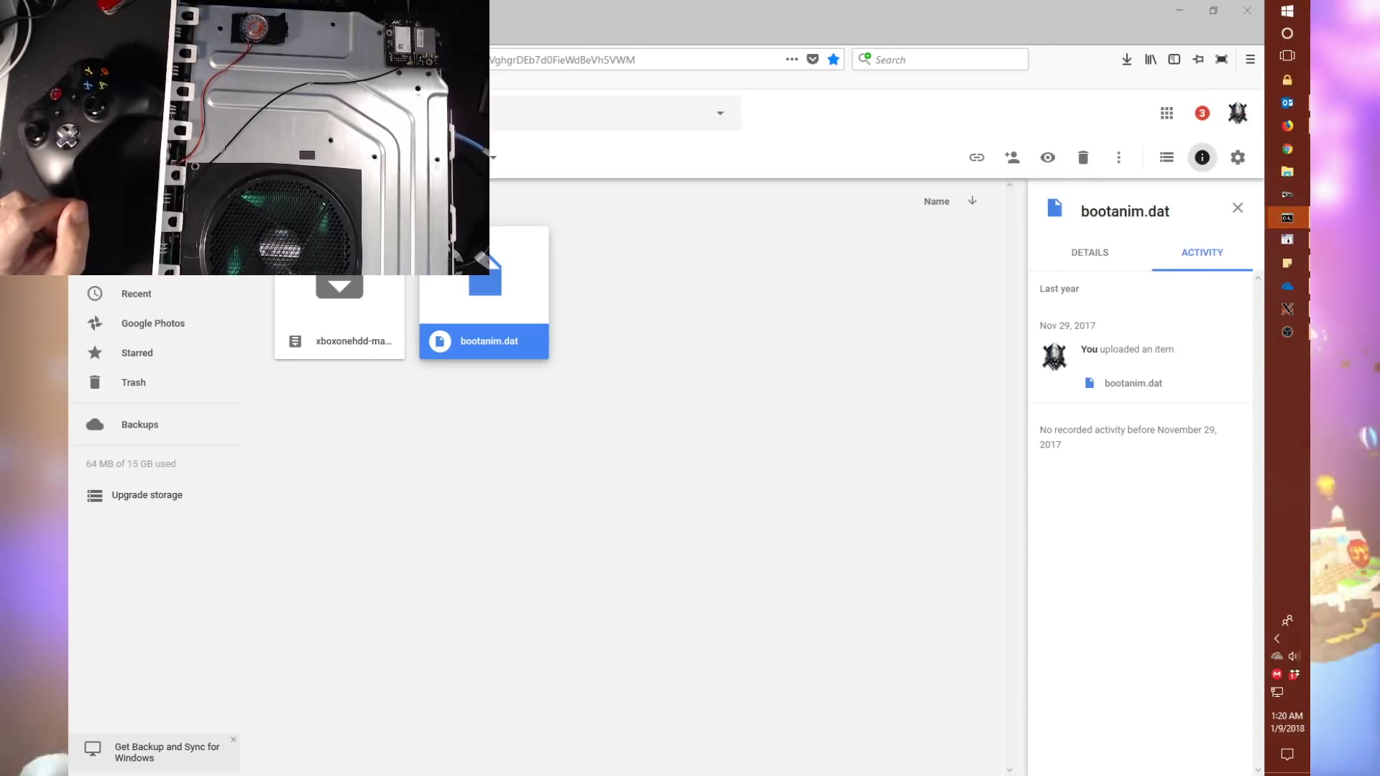
key(alt+Tab)
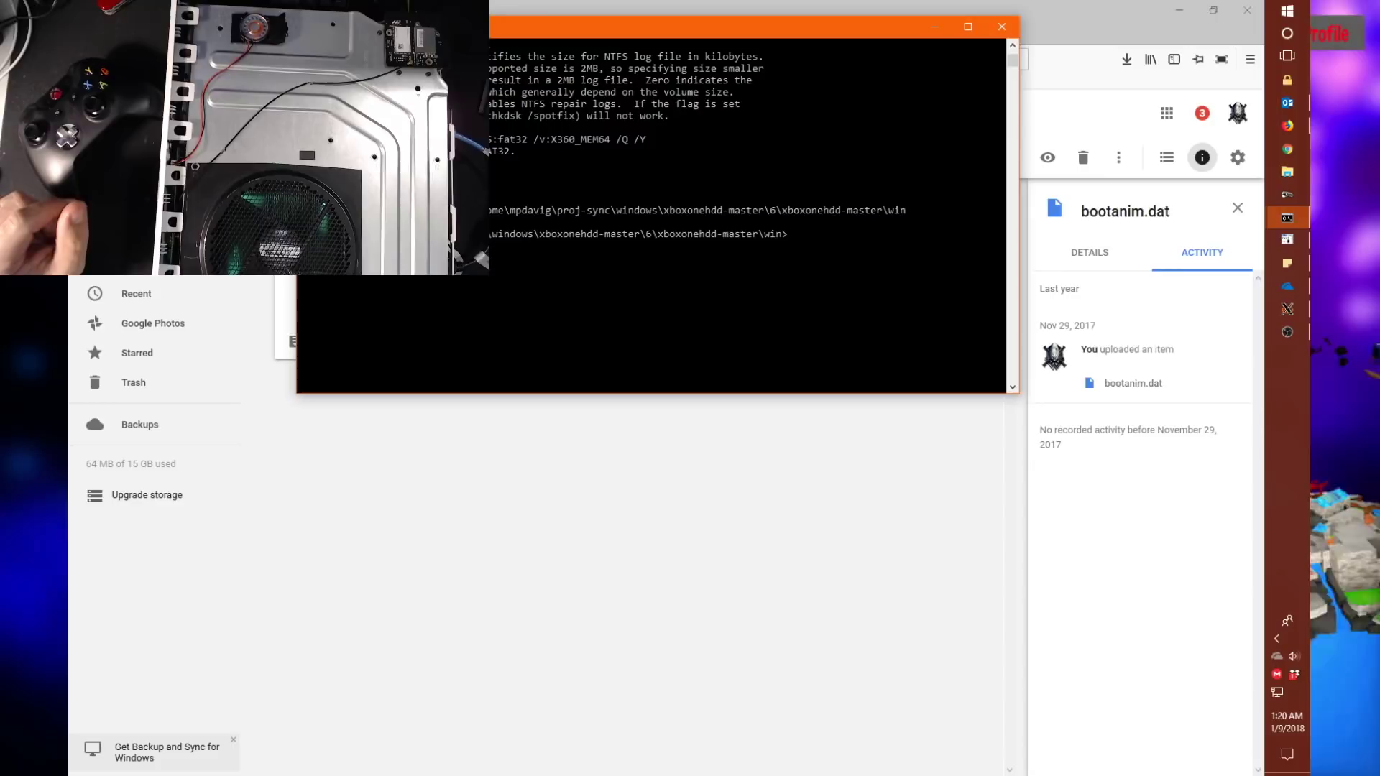
key(alt+Tab)
drag(568, 337, 655, 411)
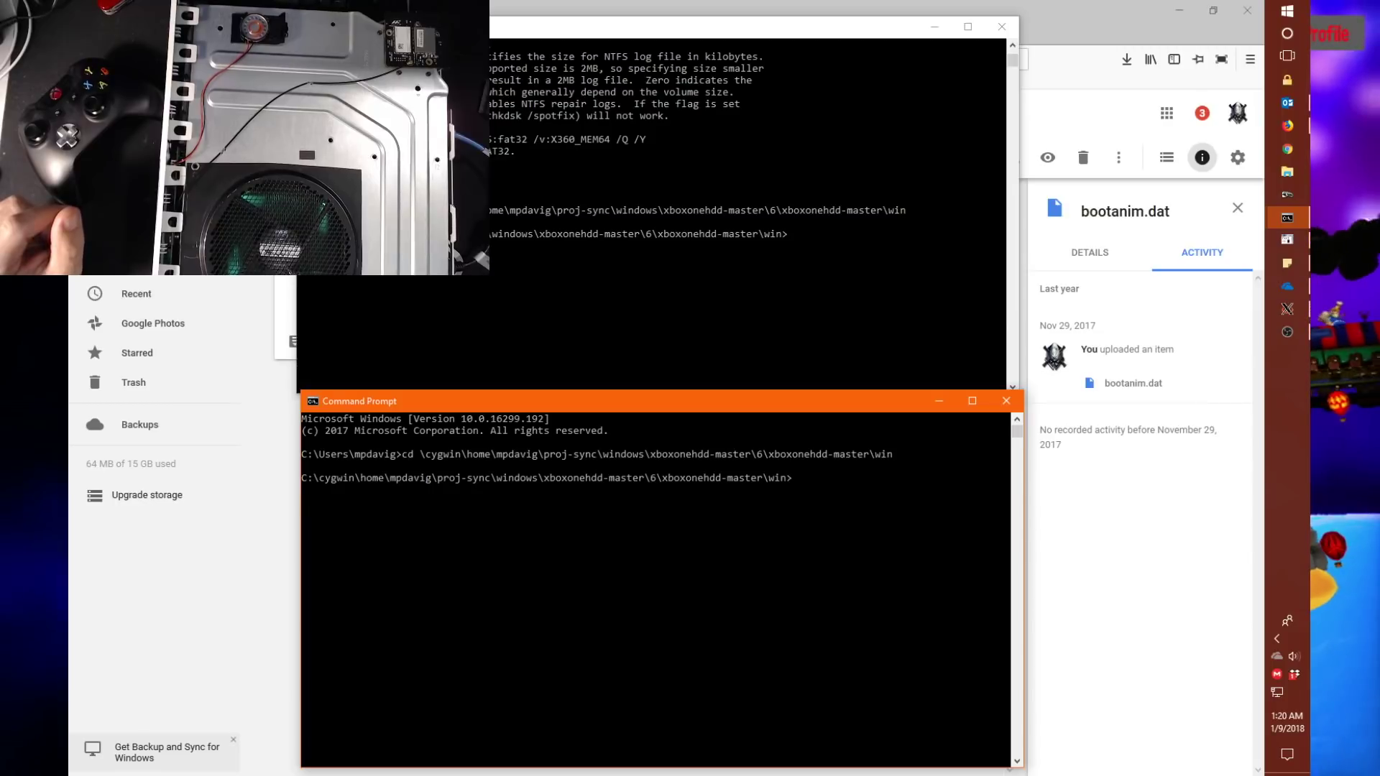
key(alt+Tab)
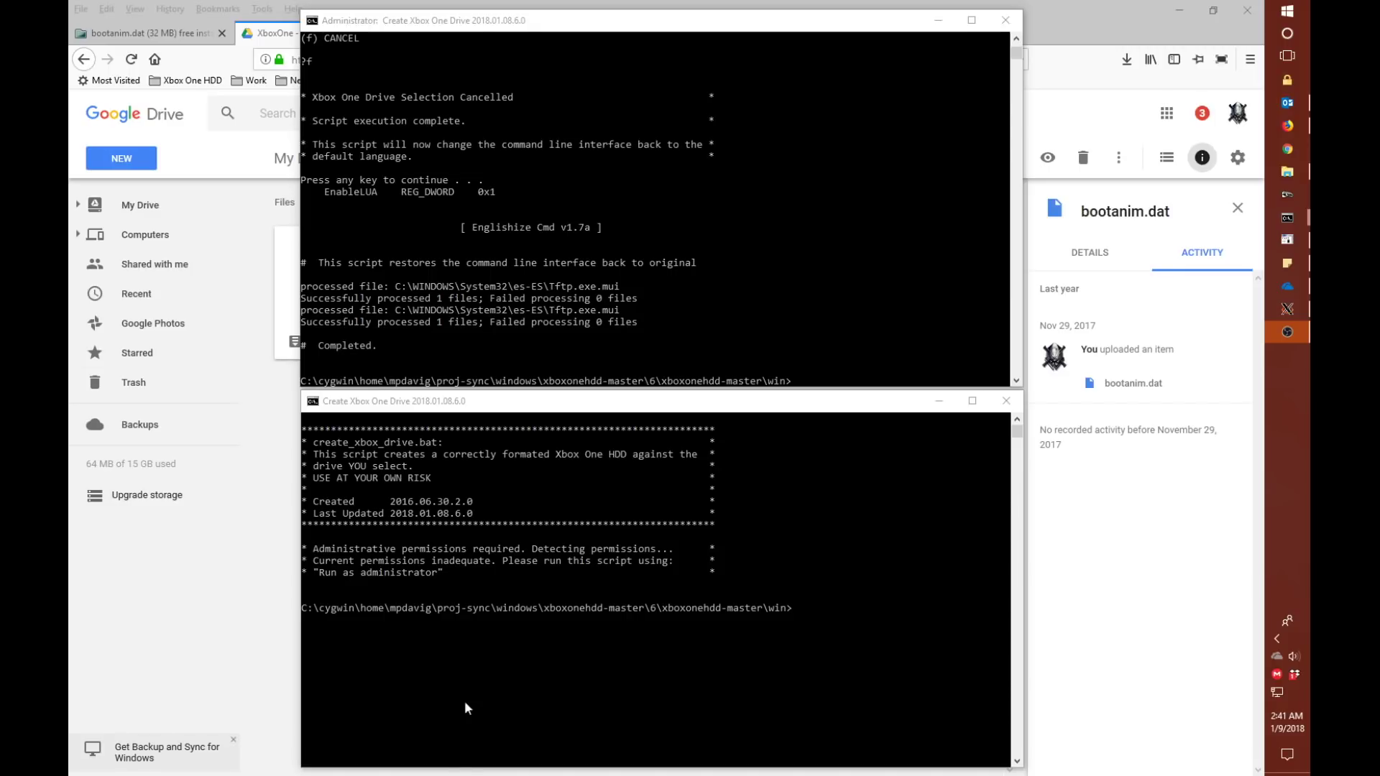
Examine the permission check output of create_xbox_drive.bat in the Command Prompt without administrator rights
click(472, 426)
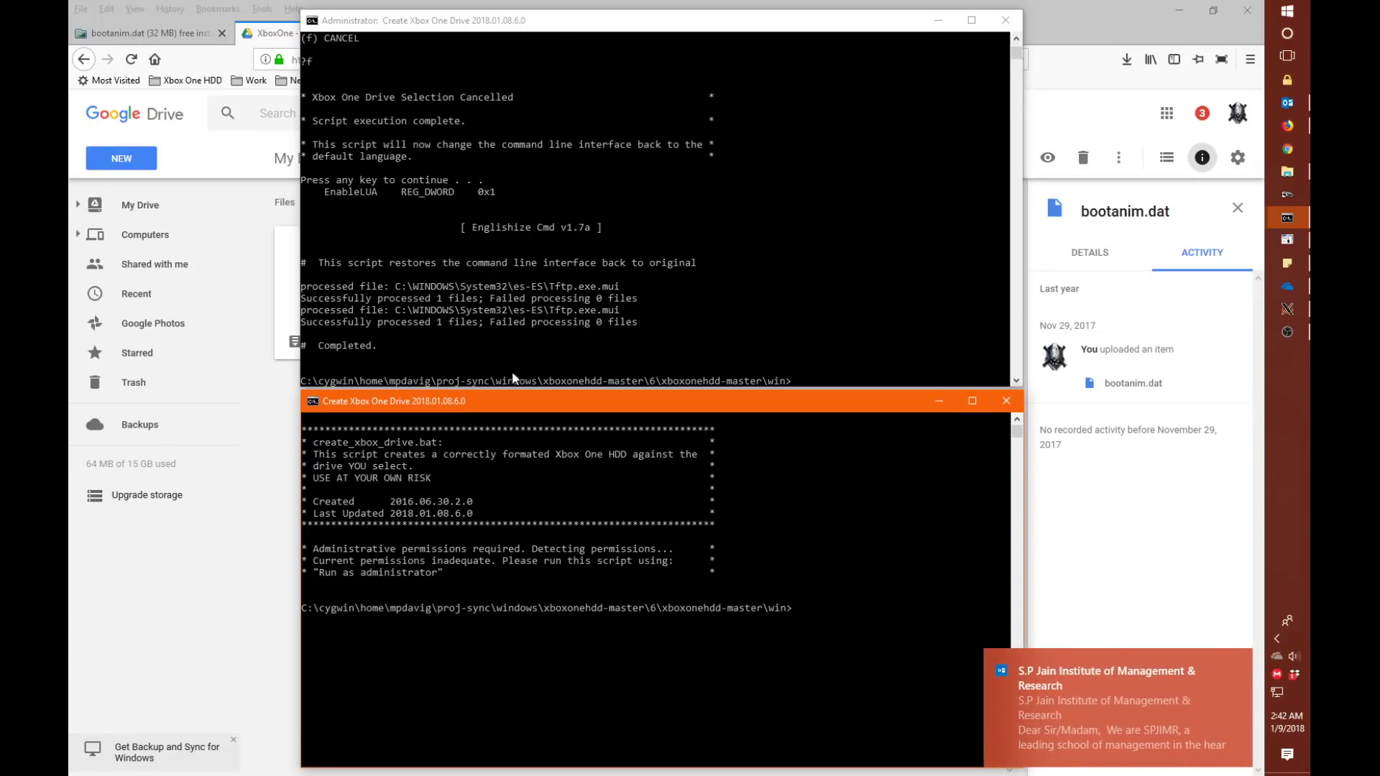
click(499, 513)
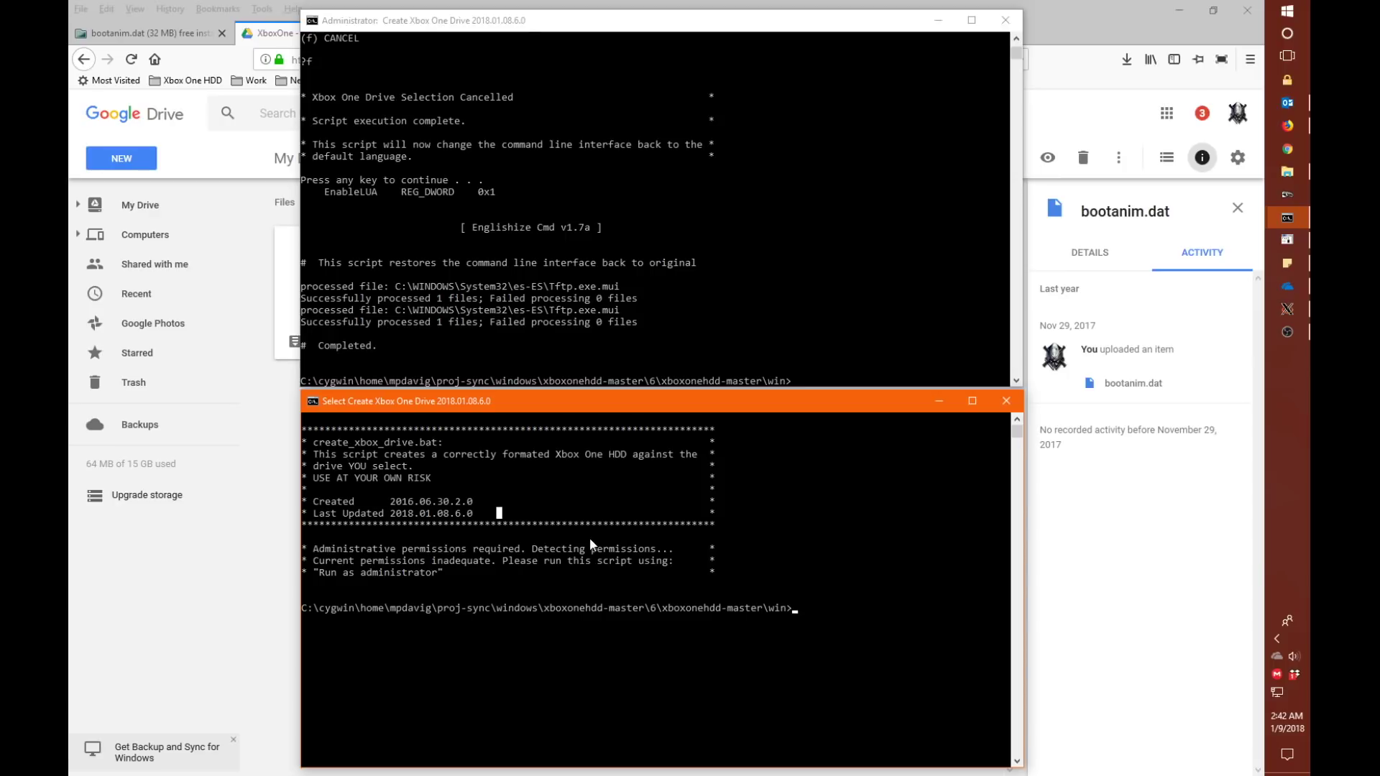
text(create_xbox_drive.bat)
key(Escape)
Run create_xbox_drive.bat in the administrator Command Prompt and continue to the drive creation type choices
click(556, 193)
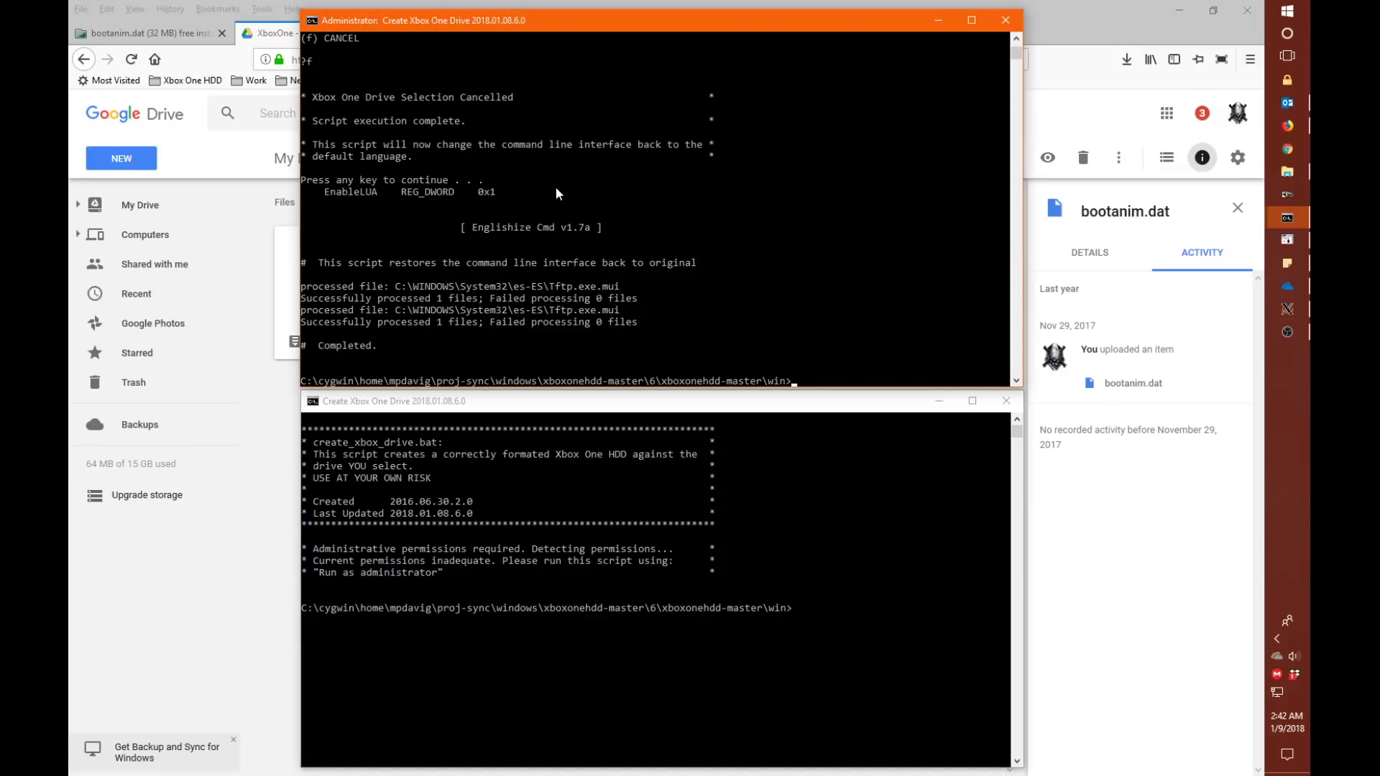
text(f)
key(Up)
key(Return)
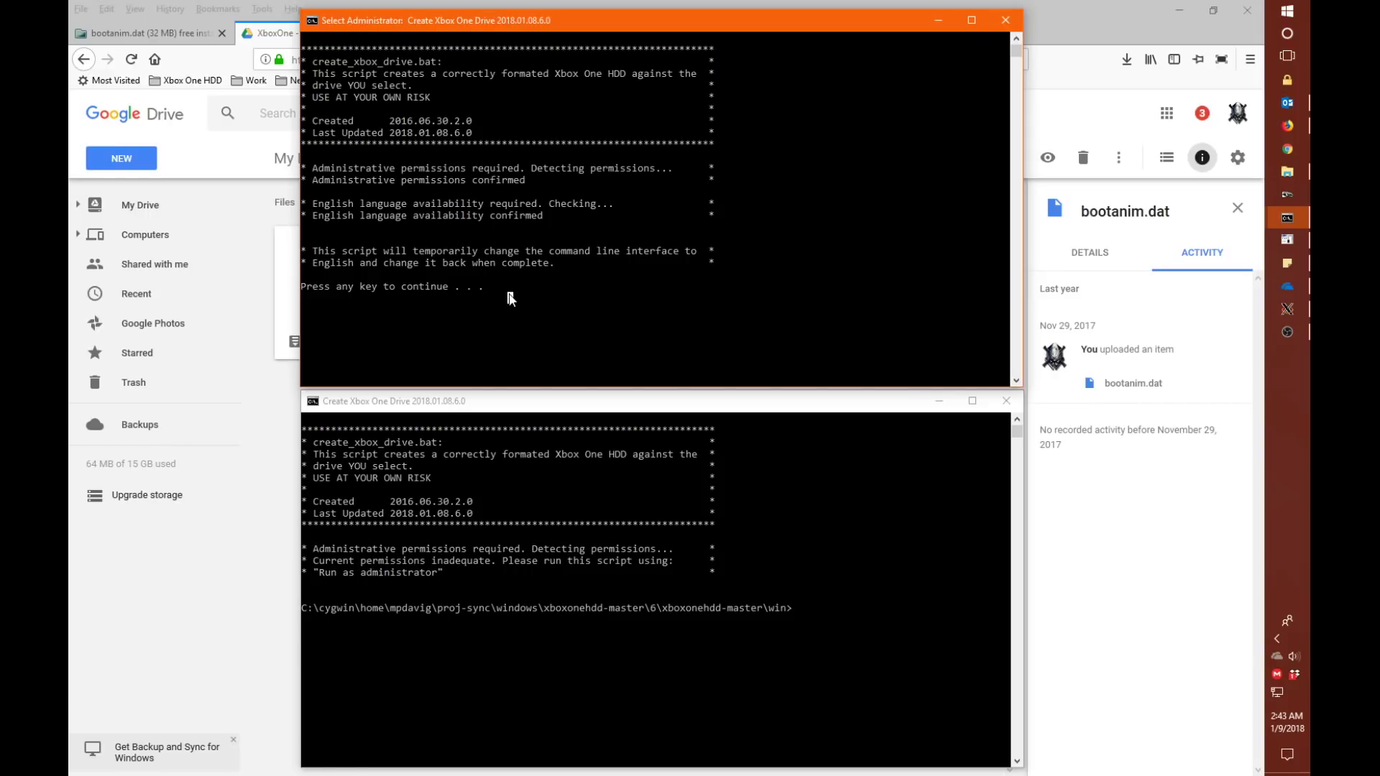
key(Return)
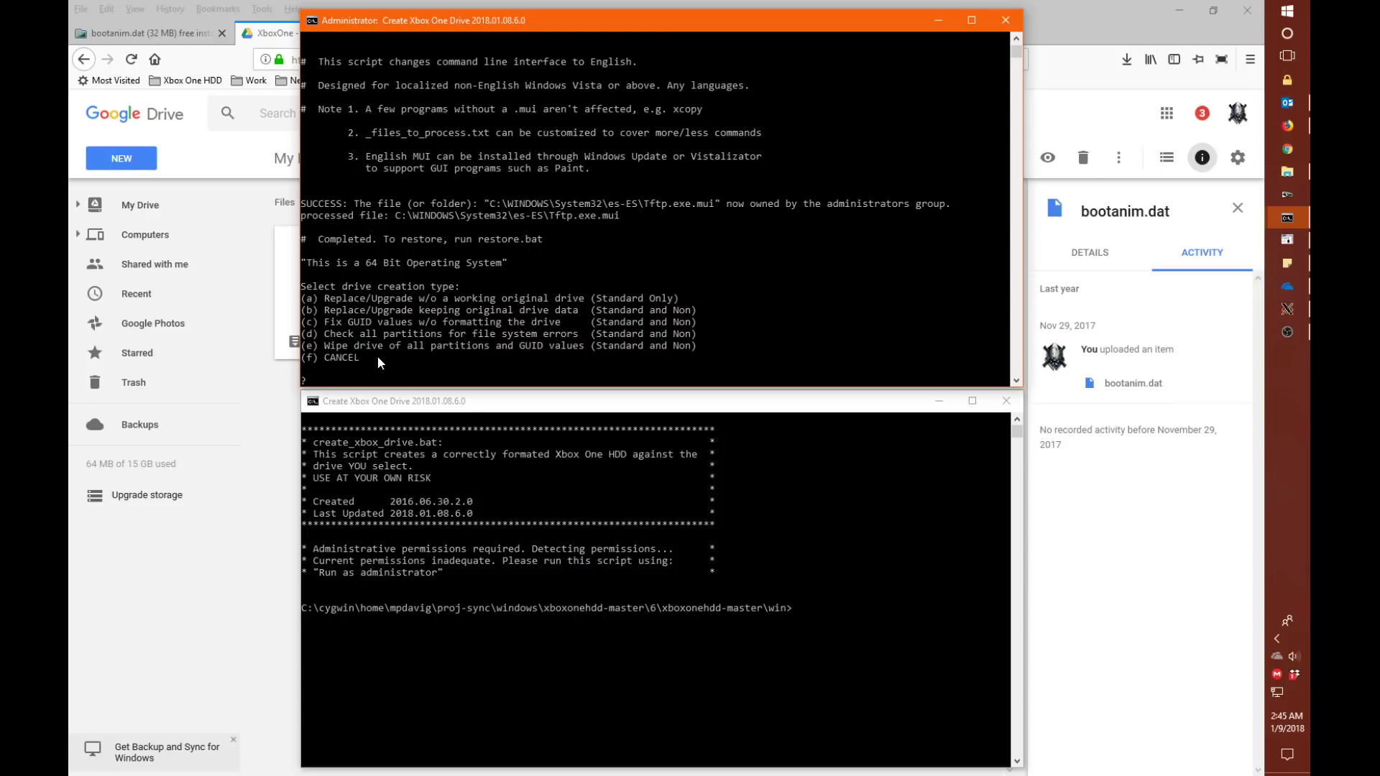
Choose option f (CANCEL) for the drive creation type and let the script restore the command line's default language
text(f)
key(Return)
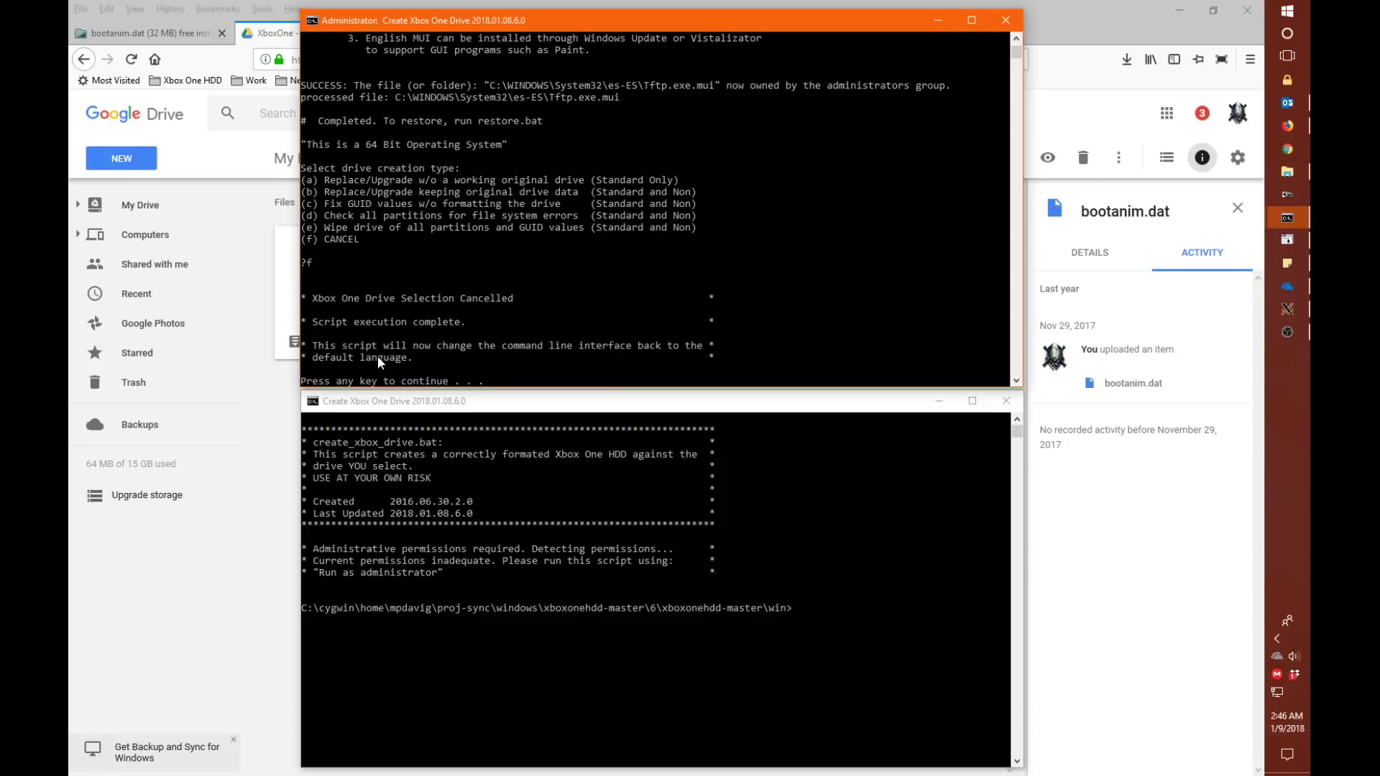
key(Return)
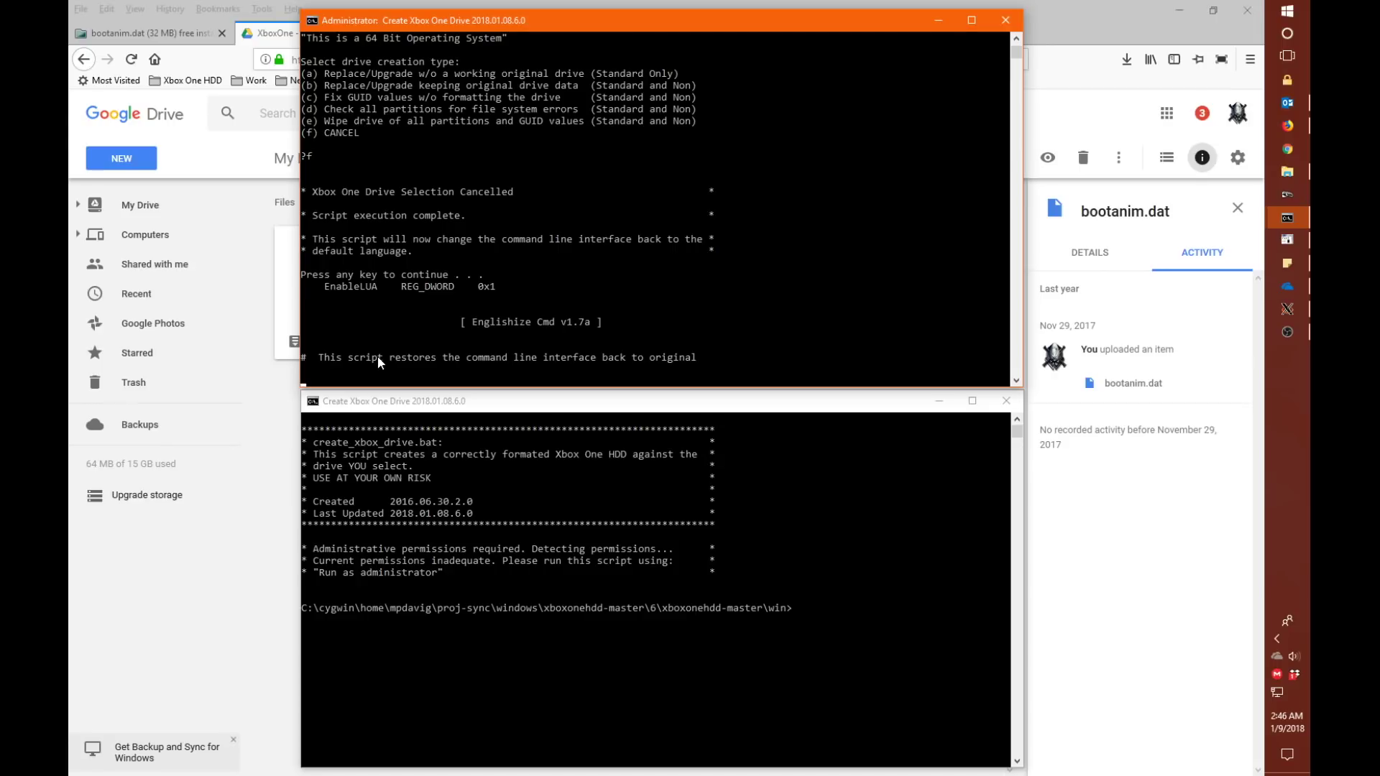